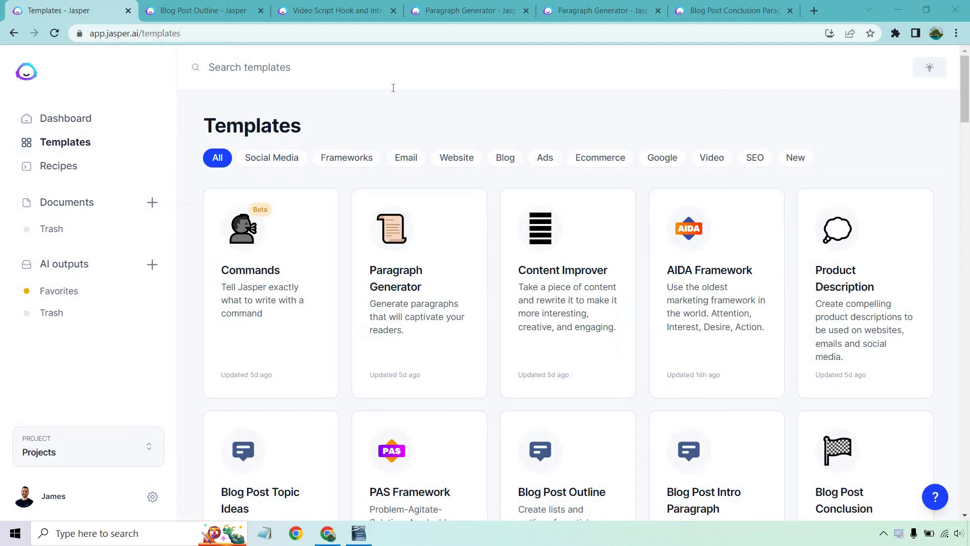
Step: Review the Blog Post Outline, Video Script Hook, both Paragraph Generator and Blog Post Conclusion templates
{"action": "left_click", "coordinate": [191, 5]}
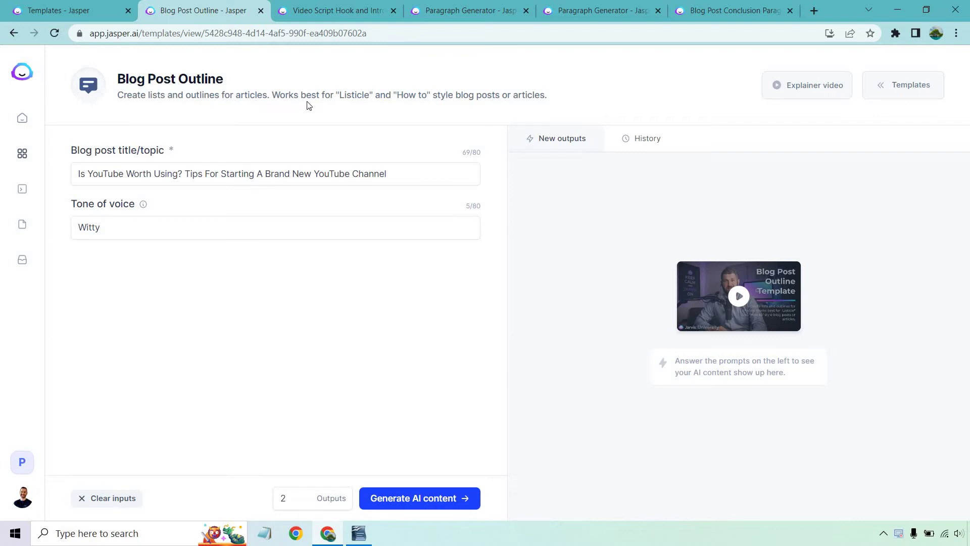
{"action": "left_click", "coordinate": [321, 10]}
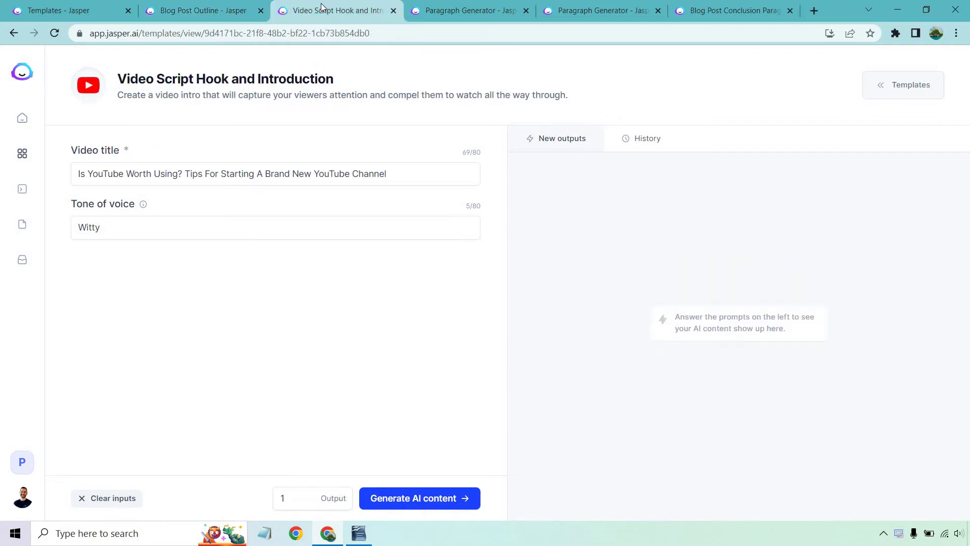
{"action": "left_click", "coordinate": [457, 10]}
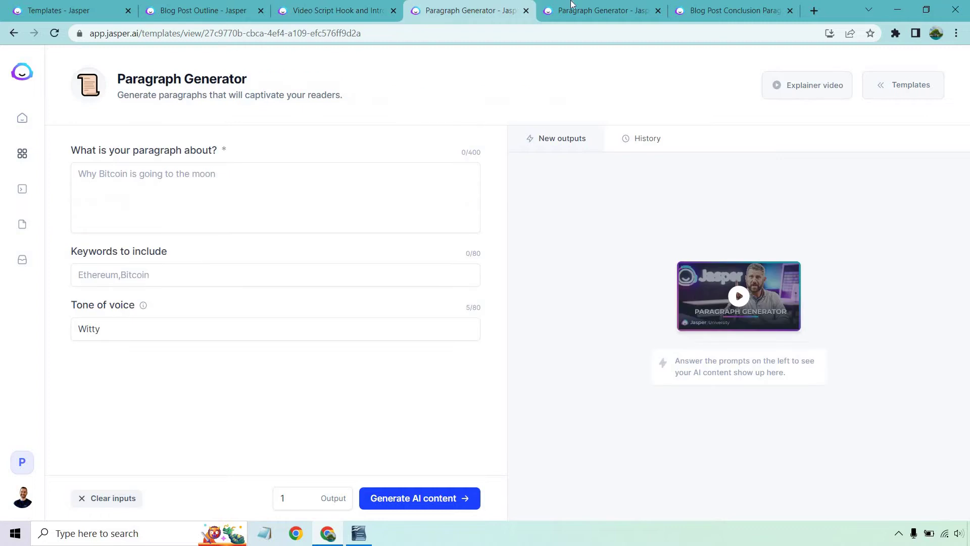
{"action": "left_click", "coordinate": [606, 11]}
{"action": "left_click", "coordinate": [710, 5]}
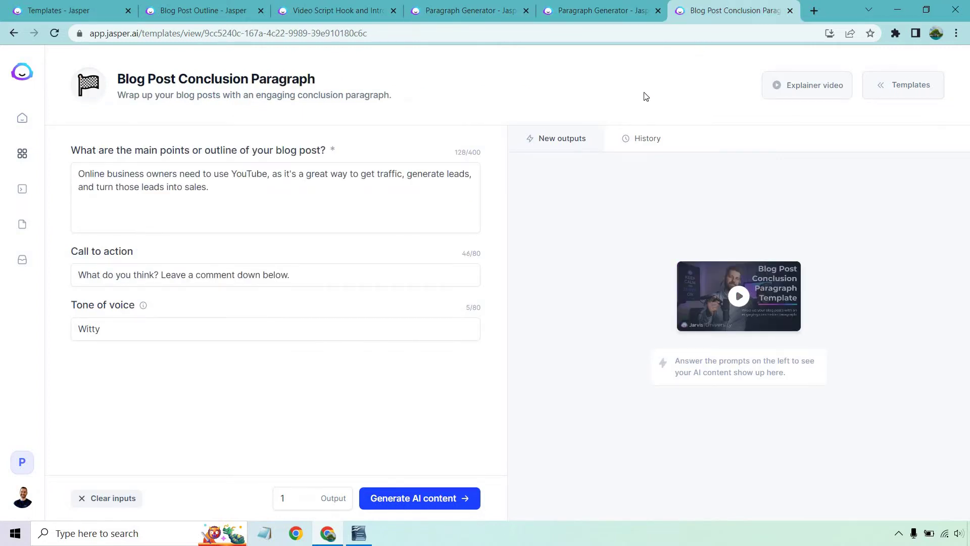
{"action": "left_click", "coordinate": [606, 6]}
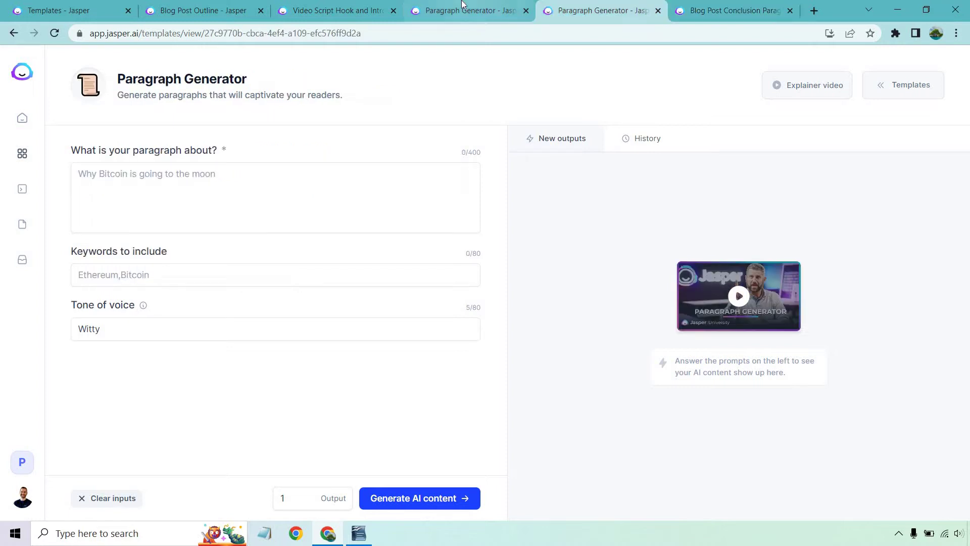
{"action": "left_click", "coordinate": [571, 4]}
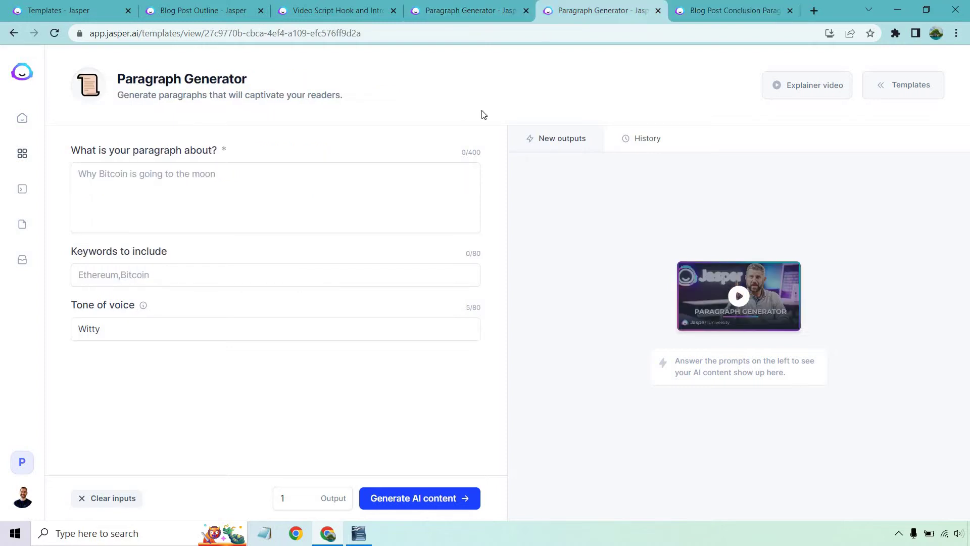
Step: Generate two Blog Post Outline results for the YouTube channel blog post title
{"action": "left_click", "coordinate": [214, 5]}
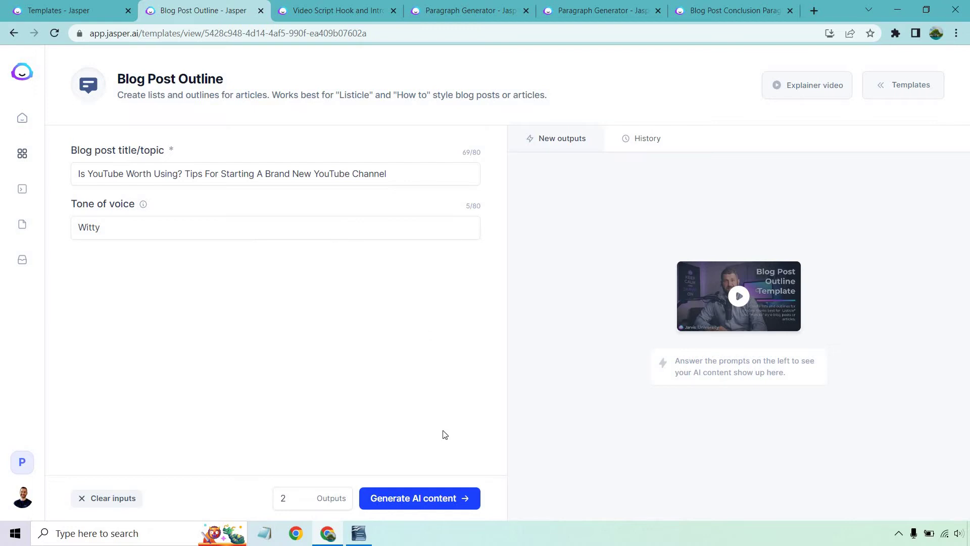
{"action": "left_click", "coordinate": [432, 502]}
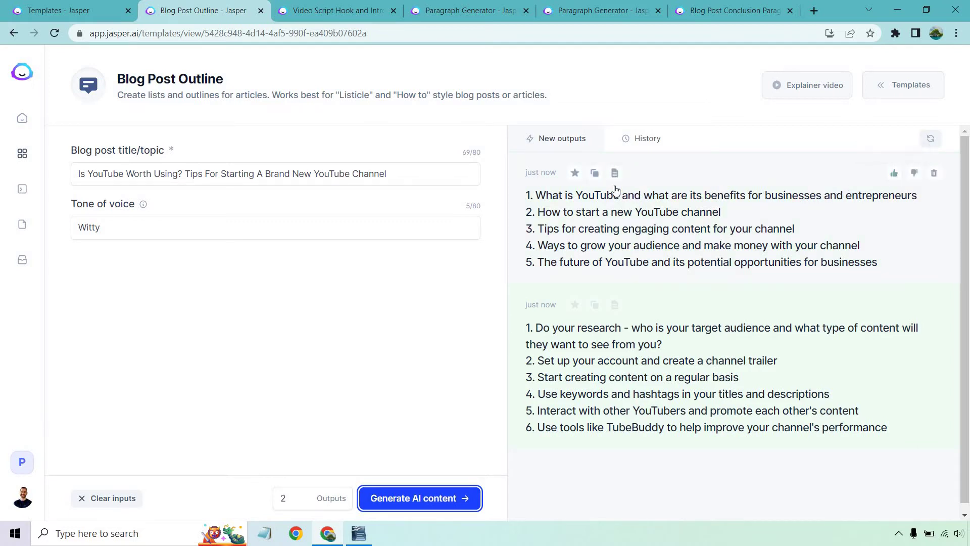
Step: Paste the first outline into Writer as five unnumbered headings with blank lines above
{"action": "left_click", "coordinate": [594, 174]}
{"action": "left_click", "coordinate": [358, 533]}
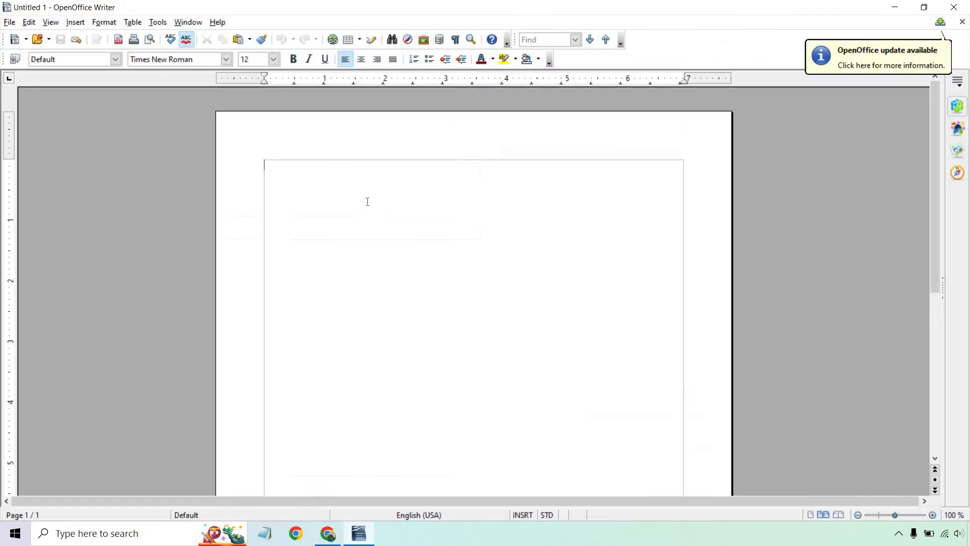
{"action": "key", "text": "ctrl+v"}
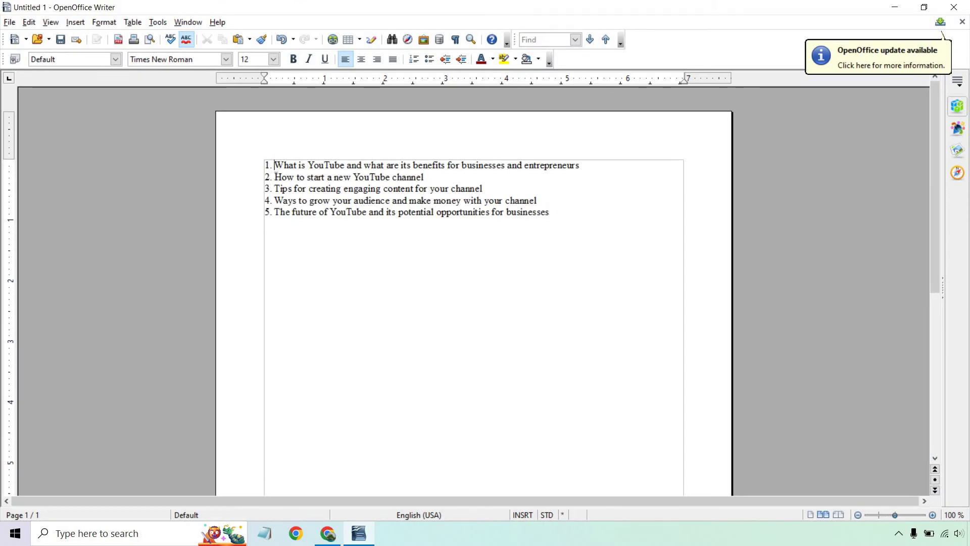
{"action": "key", "text": "ctrl+z"}
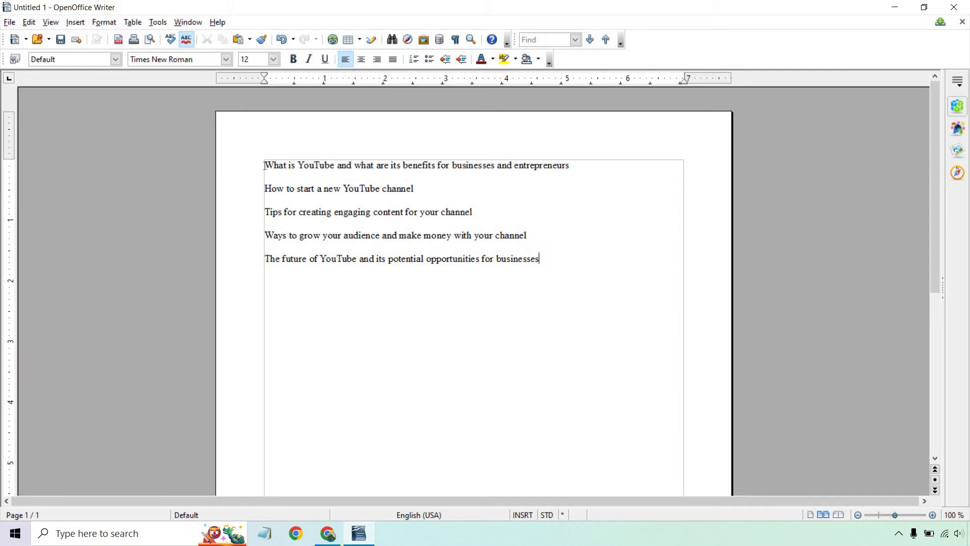
{"action": "key", "text": "Return"}
{"action": "key", "text": "Return"}
{"action": "key", "text": "Return"}
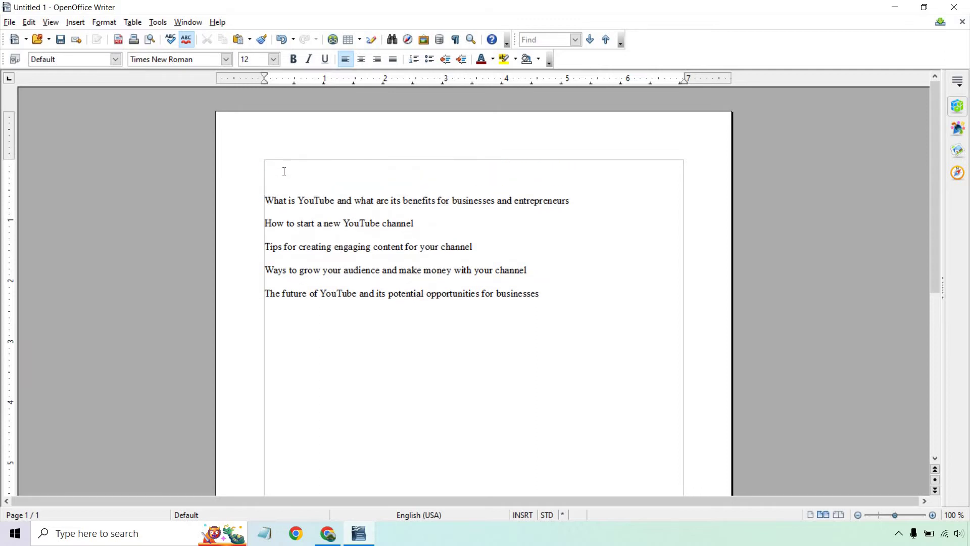
Step: Put the copied blog post title on the first line with blank lines beneath, then minimise Writer
{"action": "left_click", "coordinate": [328, 533]}
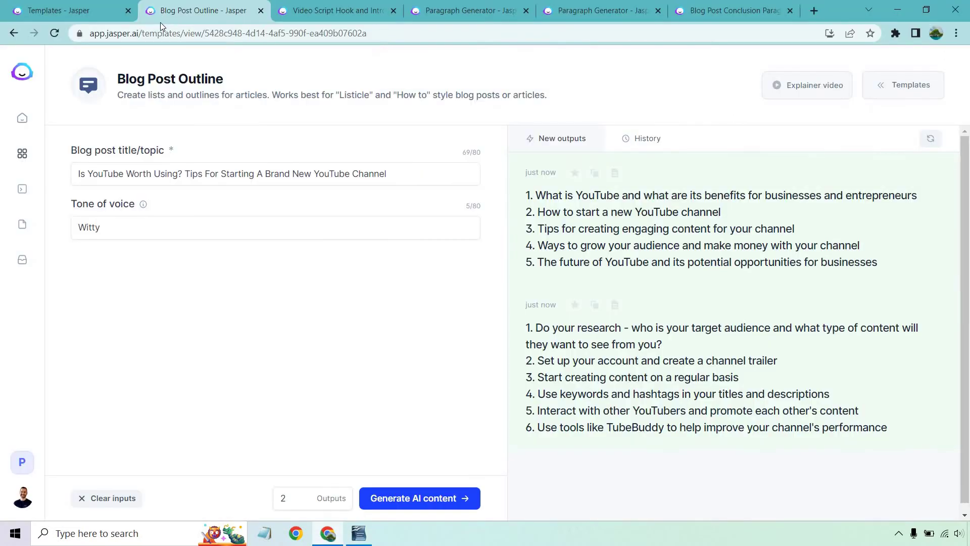
{"action": "key", "text": "alt+Tab"}
{"action": "left_click", "coordinate": [326, 160]}
{"action": "key", "text": "ctrl+v"}
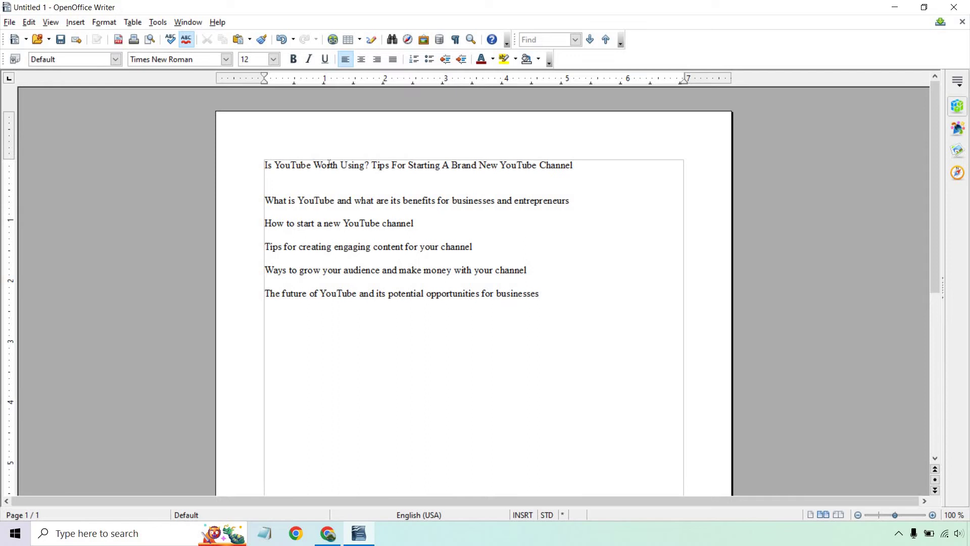
{"action": "key", "text": "Return"}
{"action": "key", "text": "Return"}
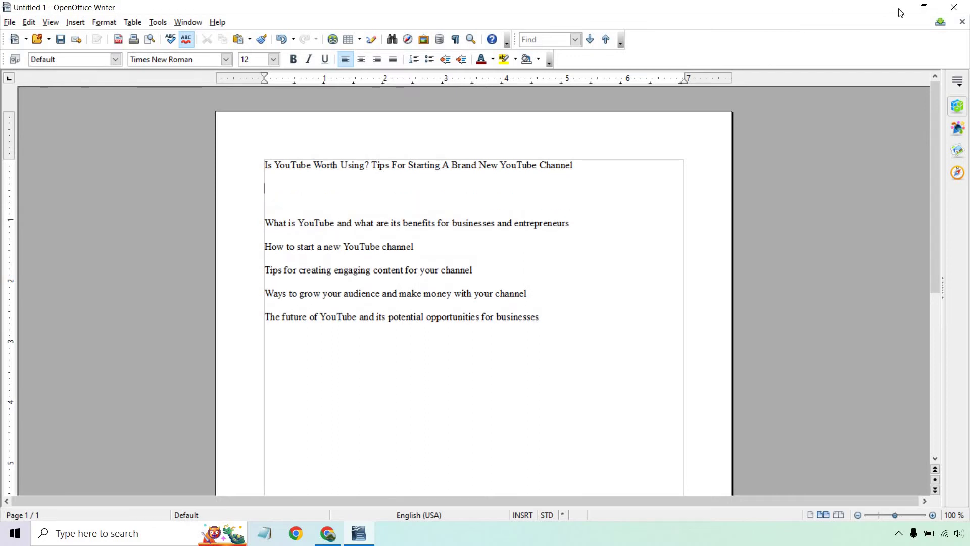
{"action": "left_click", "coordinate": [898, 9]}
Step: Generate two hook-and-introduction drafts for the video title with Outputs at 2, and copy the first
{"action": "left_click", "coordinate": [327, 9]}
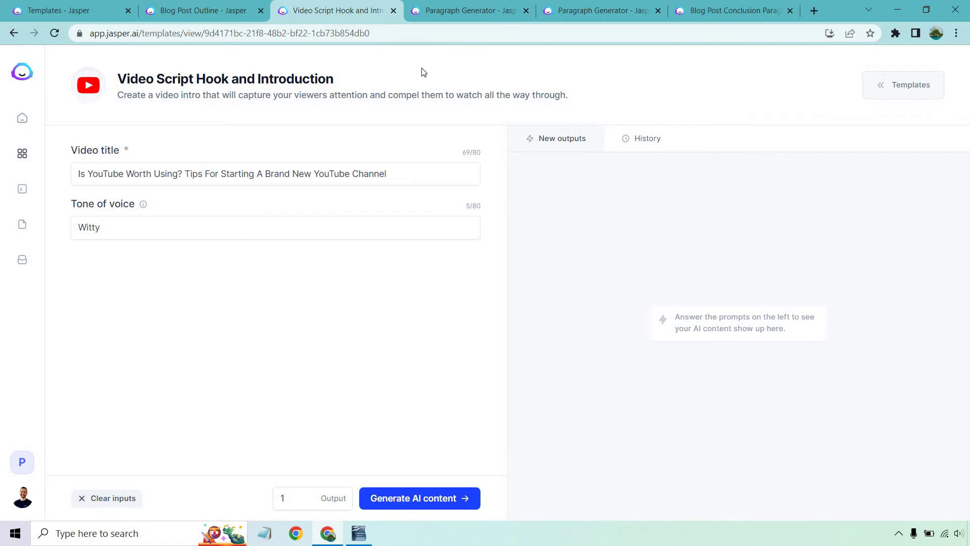
{"action": "left_click", "coordinate": [303, 495]}
{"action": "left_click", "coordinate": [413, 498]}
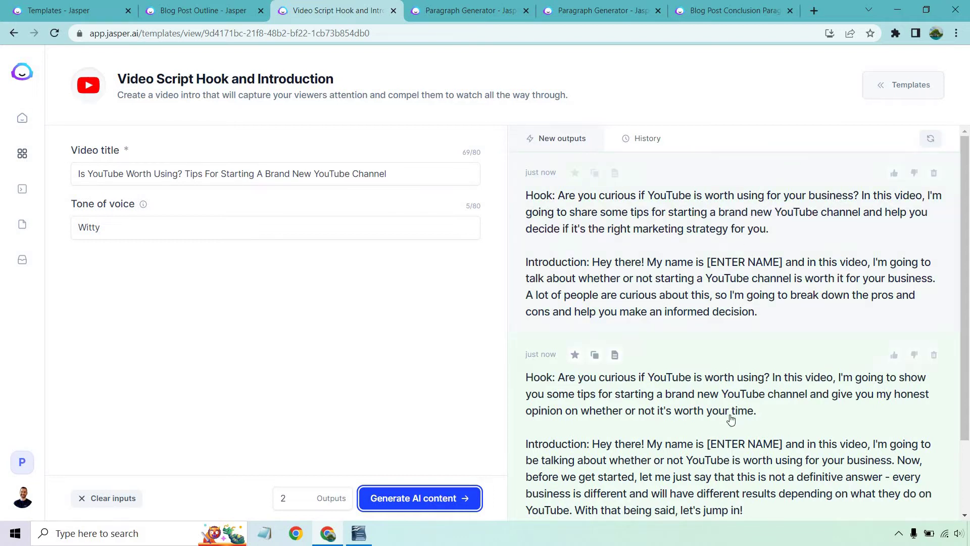
{"action": "mouse_move", "coordinate": [732, 242]}
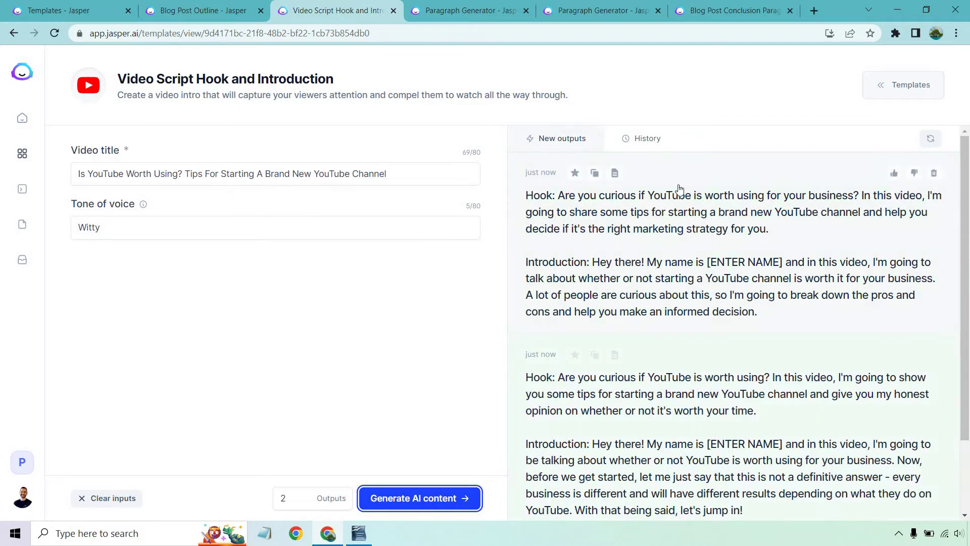
{"action": "left_click", "coordinate": [595, 174]}
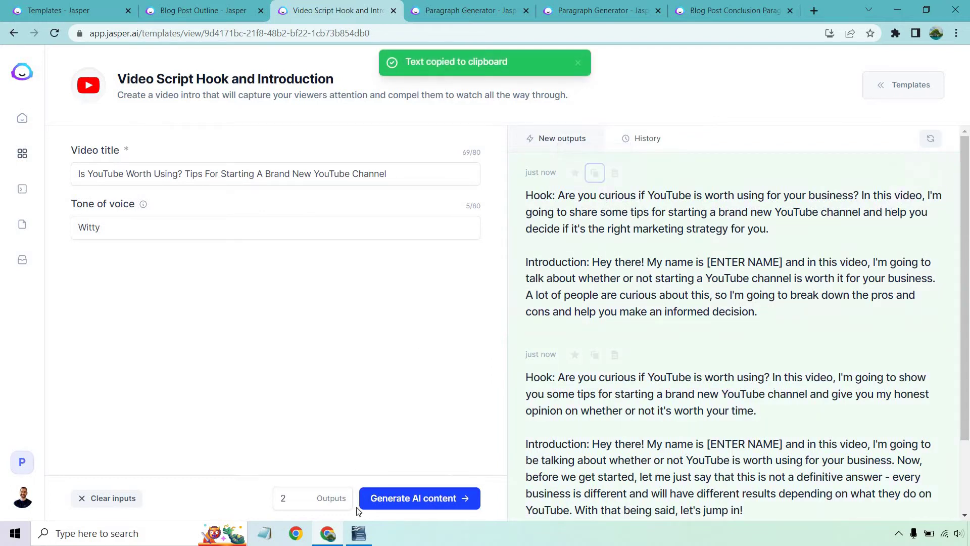
Step: Paste the hook and introduction under the title and replace [ENTER NAME] with James
{"action": "left_click", "coordinate": [359, 534]}
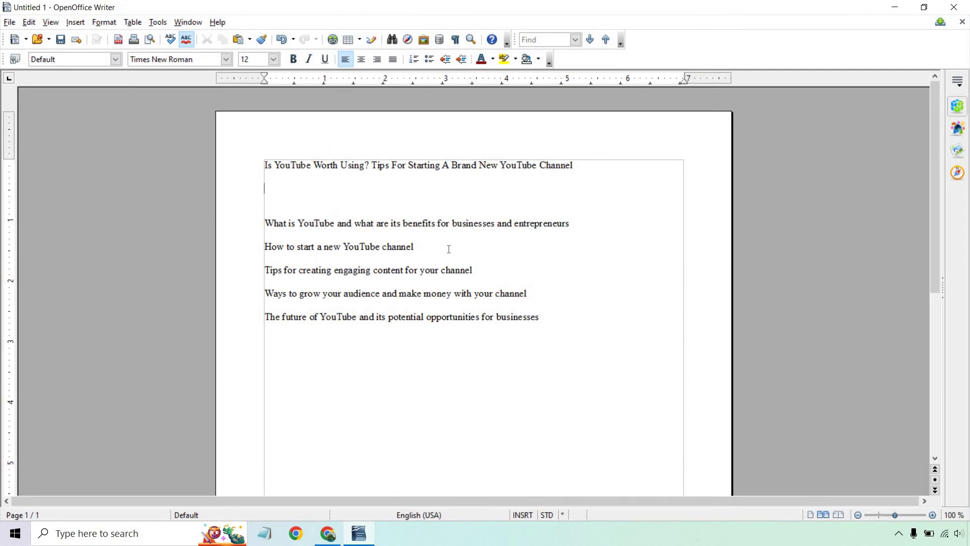
{"action": "key", "text": "ctrl+v"}
{"action": "left_click_drag", "start_coordinate": [413, 233], "coordinate": [494, 231]}
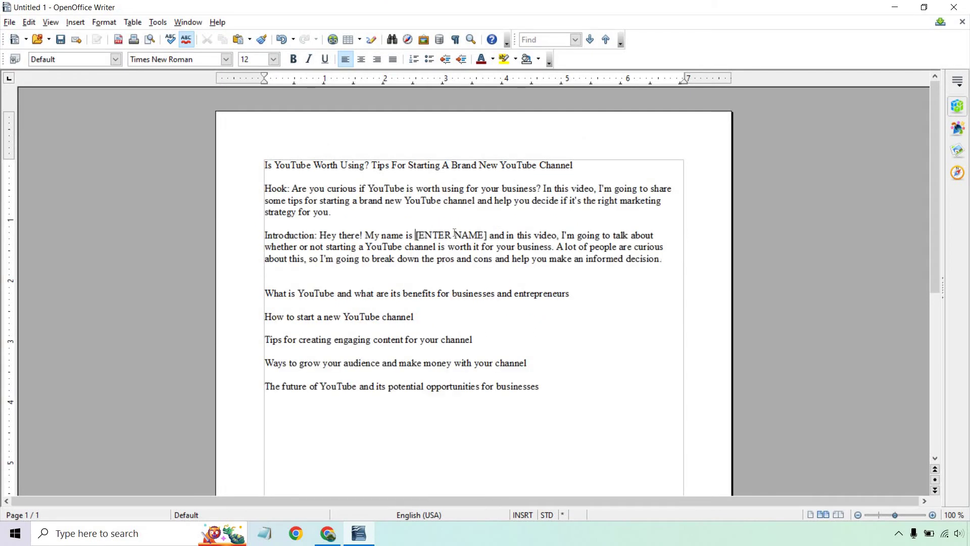
{"action": "type", "text": "J"}
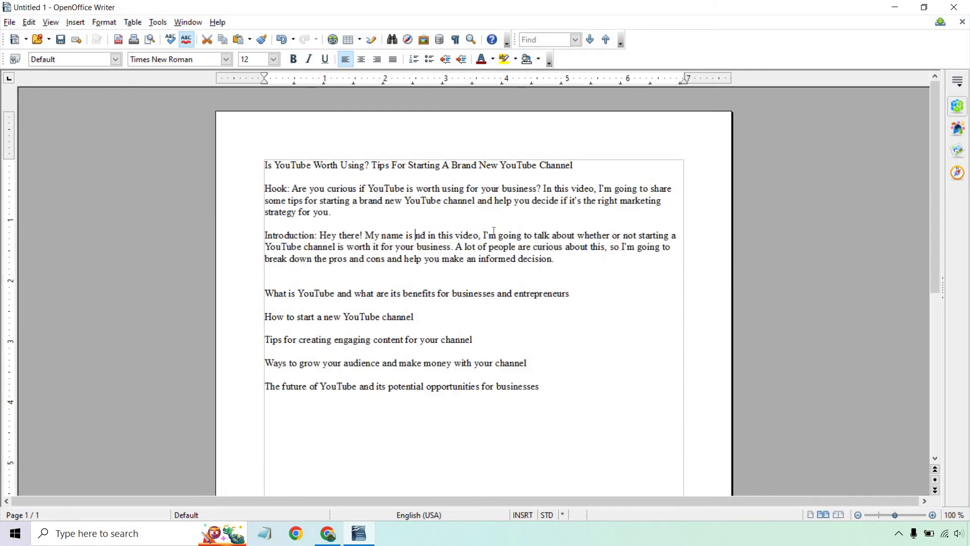
{"action": "type", "text": "ames"}
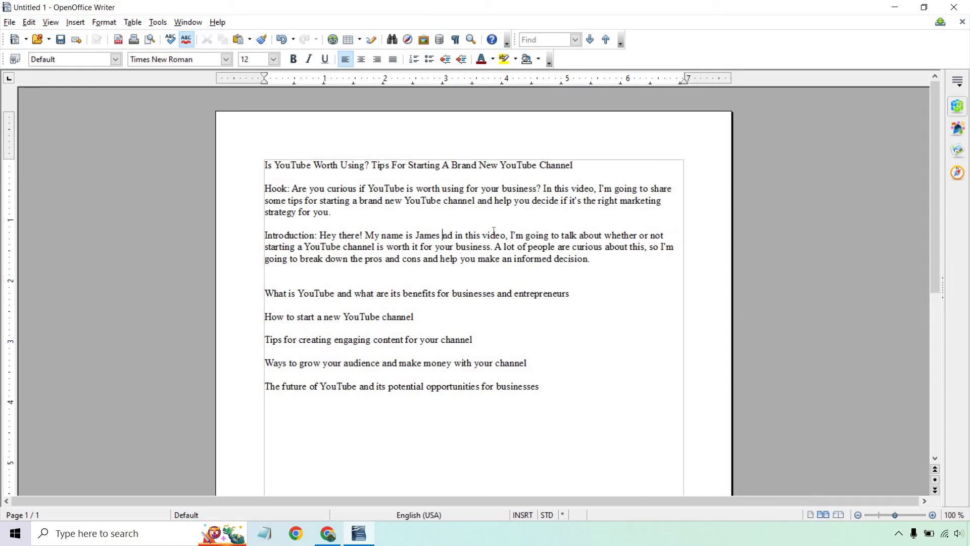
Step: Delete the extra blank line and select the first heading about what YouTube is
{"action": "left_click", "coordinate": [325, 279]}
{"action": "key", "text": "BackSpace"}
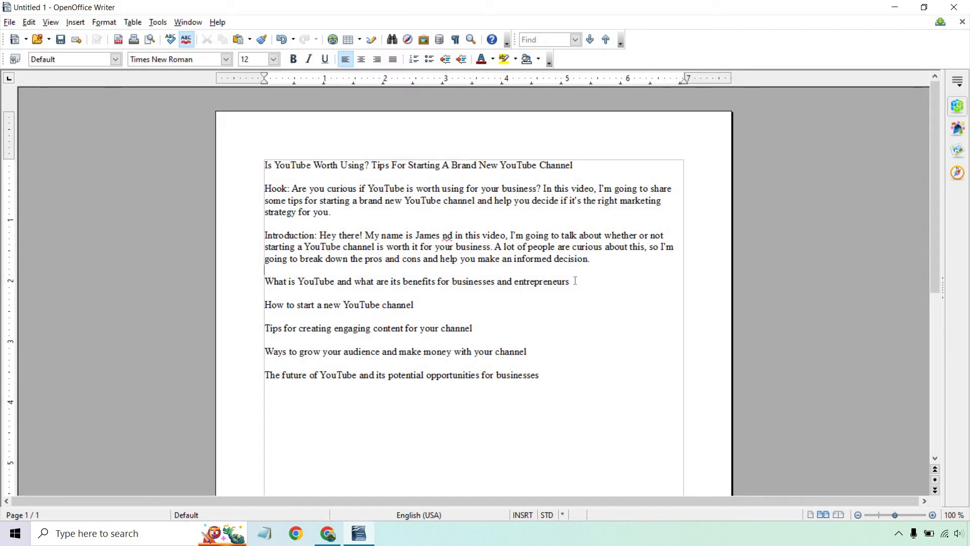
{"action": "left_click_drag", "start_coordinate": [571, 283], "coordinate": [261, 285]}
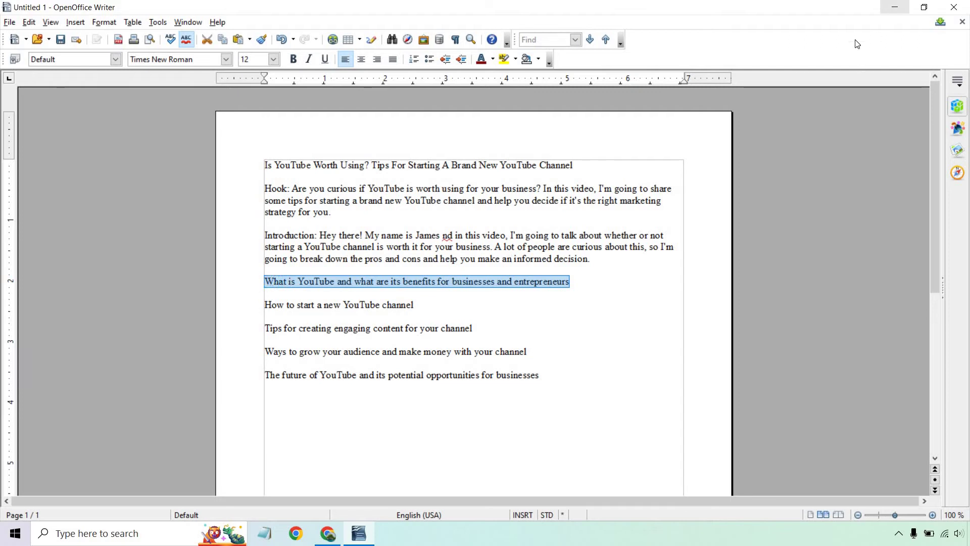
Step: Generate and copy a paragraph for the 'what is YouTube' heading with keyword youtube
{"action": "left_click", "coordinate": [895, 7]}
{"action": "left_click", "coordinate": [465, 11]}
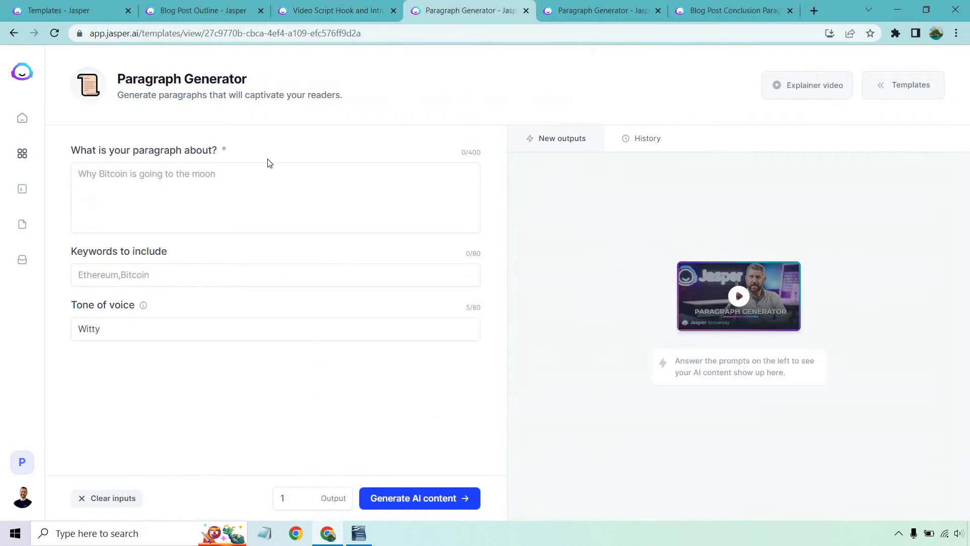
{"action": "left_click", "coordinate": [212, 172]}
{"action": "key", "text": "ctrl+v"}
{"action": "left_click", "coordinate": [168, 276]}
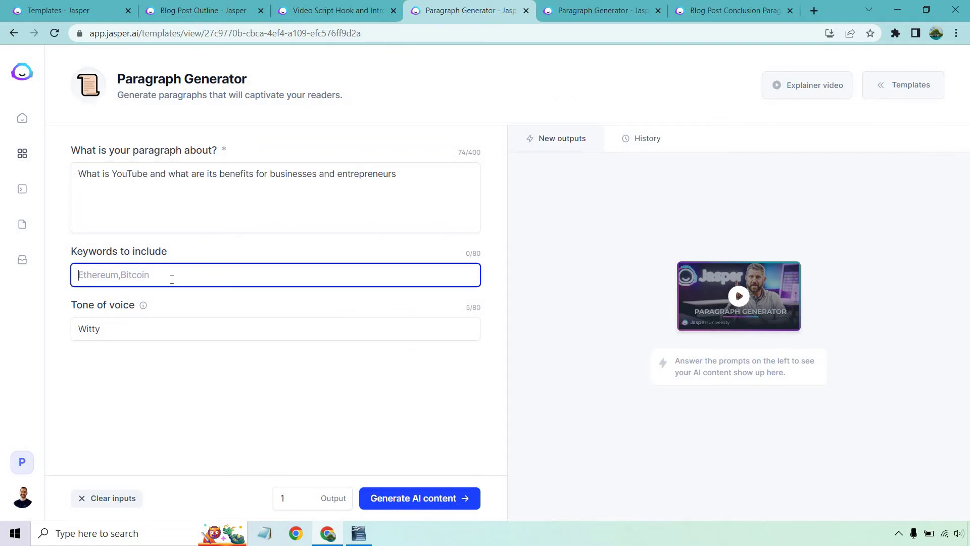
{"action": "type", "text": "youtube"}
{"action": "left_click", "coordinate": [259, 407]}
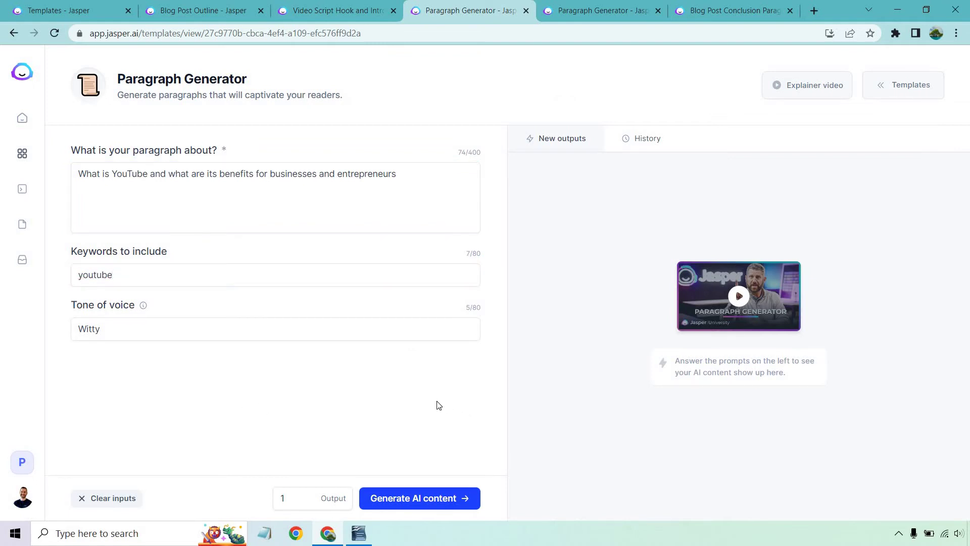
{"action": "left_click", "coordinate": [422, 497]}
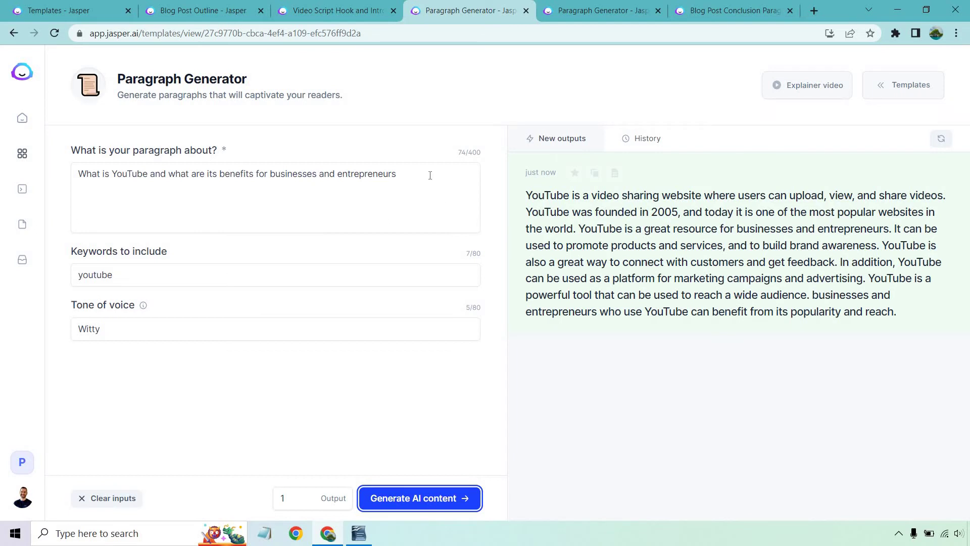
{"action": "left_click", "coordinate": [595, 173]}
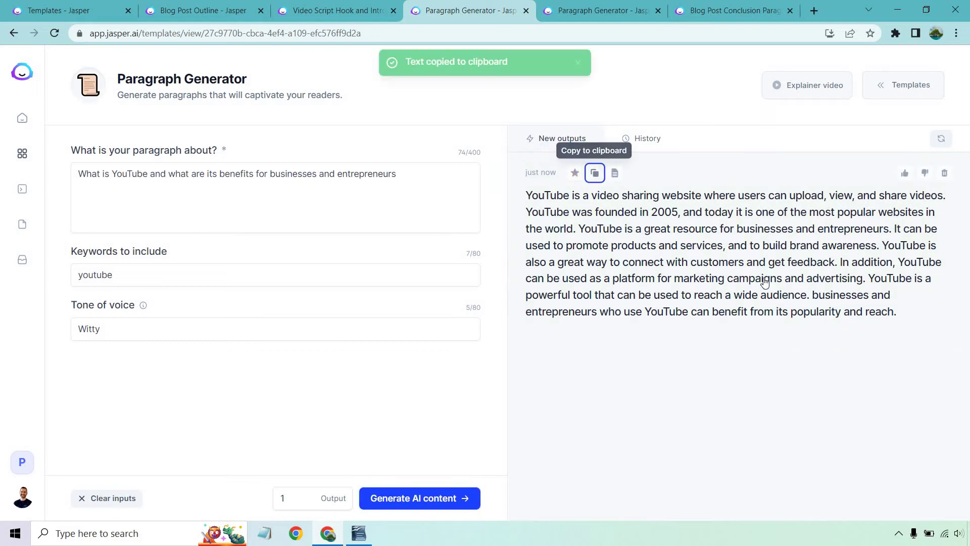
Step: Paste the YouTube benefits paragraph below its heading after a blank line
{"action": "left_click", "coordinate": [359, 534]}
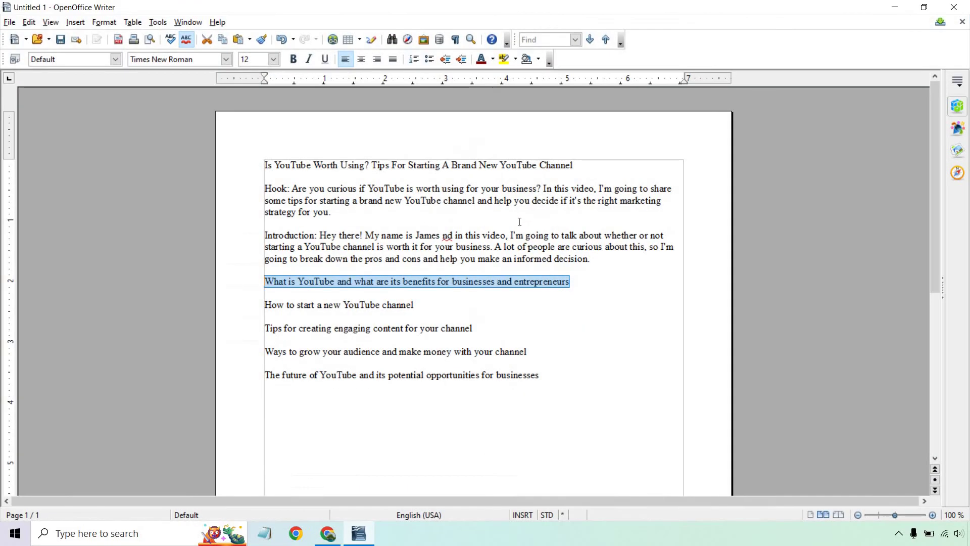
{"action": "left_click", "coordinate": [605, 284]}
{"action": "key", "text": "Return"}
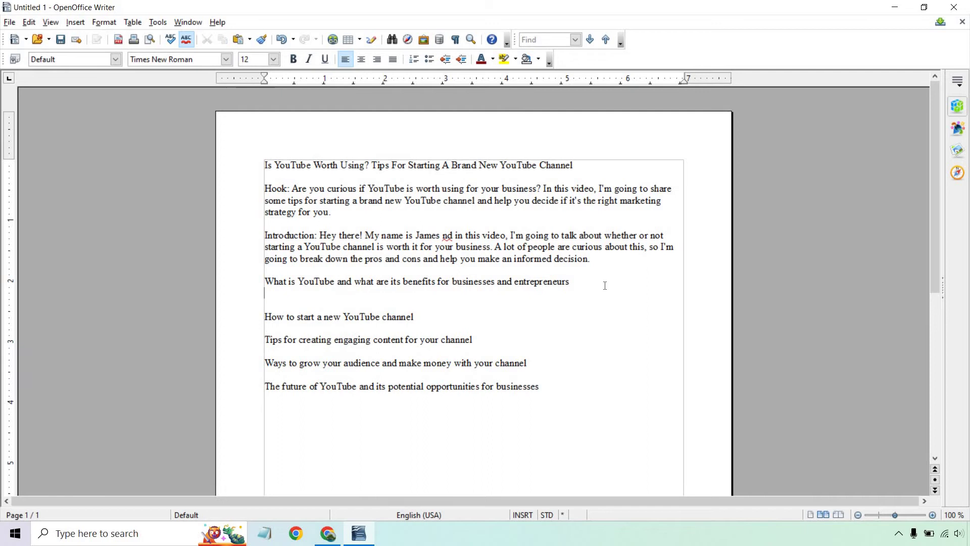
{"action": "key", "text": "Return"}
{"action": "key", "text": "ctrl+v"}
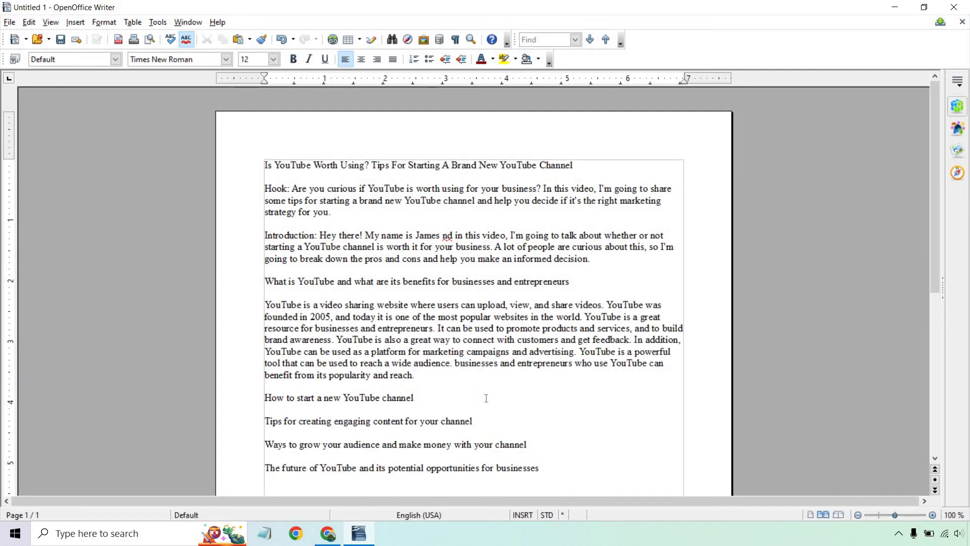
Step: Make the benefits heading and the video title bold
{"action": "left_click", "coordinate": [643, 279]}
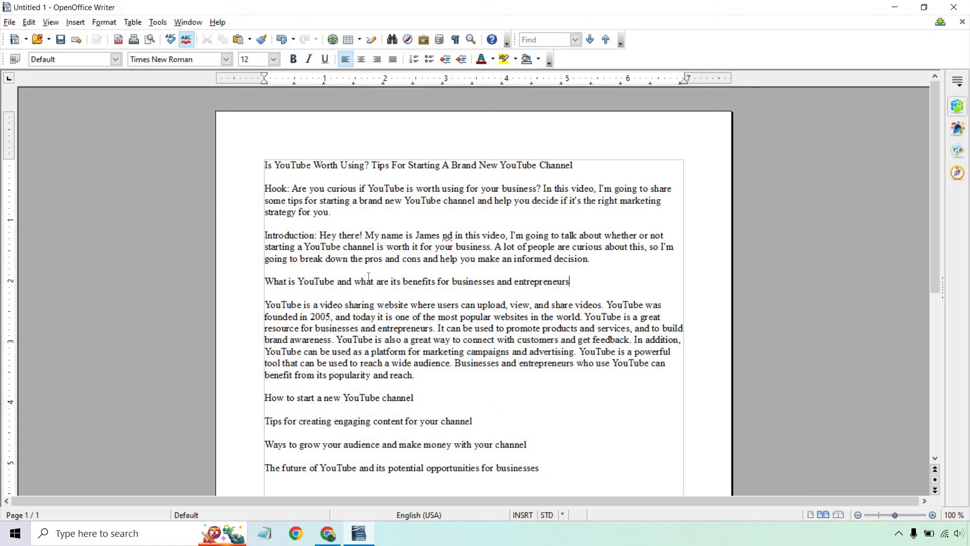
{"action": "key", "text": "ctrl+shift+Left"}
{"action": "key", "text": "ctrl+shift+Left"}
{"action": "key", "text": "ctrl+shift+Left"}
{"action": "key", "text": "ctrl+shift+Left"}
{"action": "key", "text": "ctrl+shift+Left"}
{"action": "left_click", "coordinate": [293, 59]}
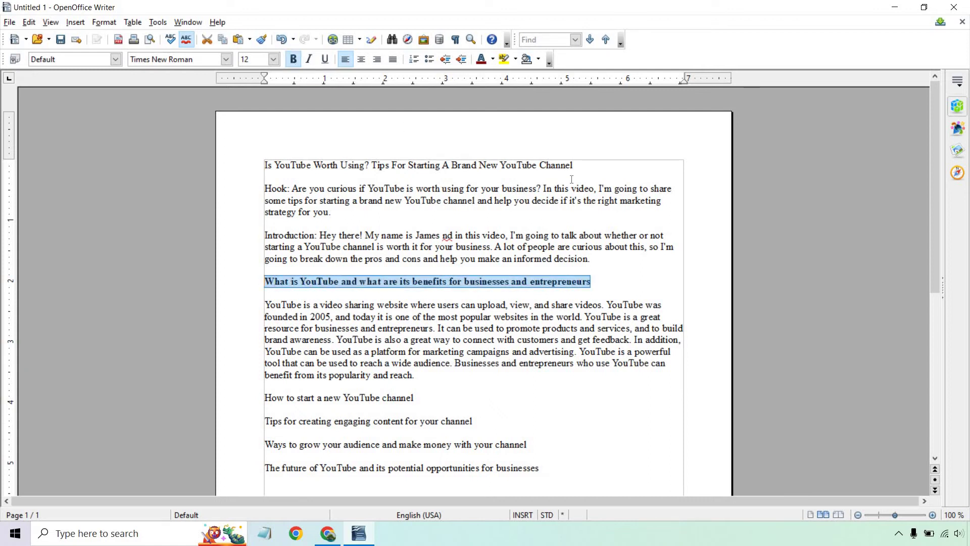
{"action": "left_click_drag", "start_coordinate": [574, 164], "coordinate": [202, 157]}
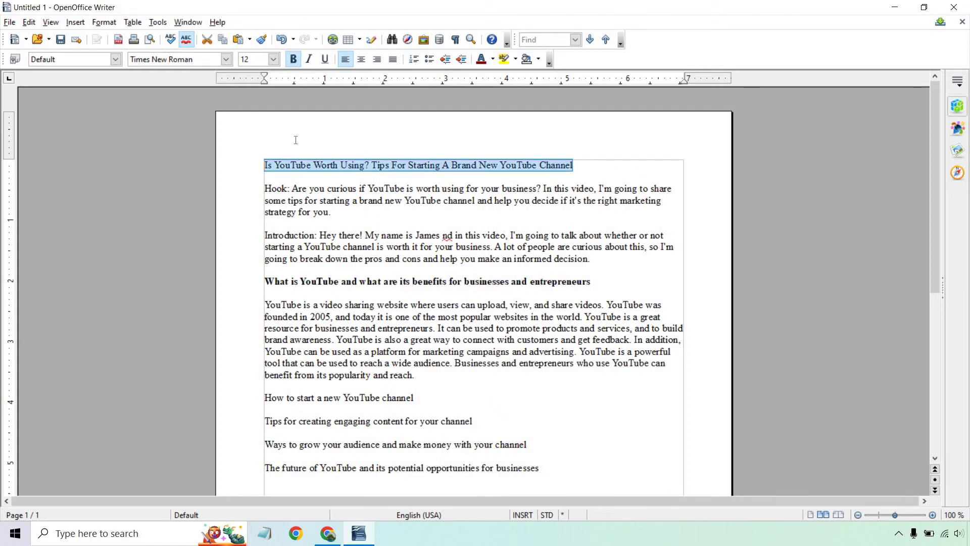
{"action": "left_click", "coordinate": [293, 59]}
Step: Remove the 'Hook: ' label and select the new-channel heading
{"action": "left_click", "coordinate": [292, 192]}
{"action": "key", "text": "BackSpace"}
{"action": "key", "text": "BackSpace"}
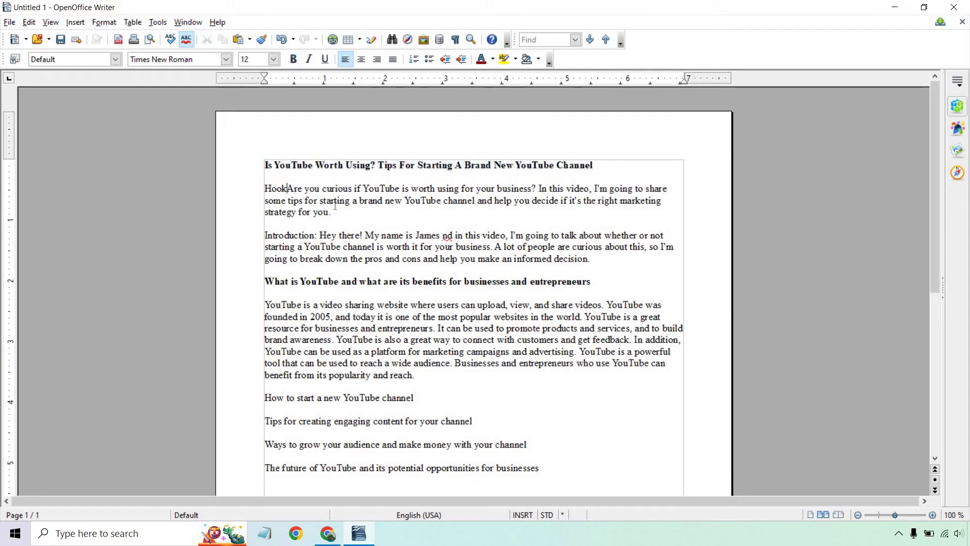
{"action": "key", "text": "BackSpace"}
{"action": "key", "text": "BackSpace"}
{"action": "key", "text": "BackSpace"}
{"action": "key", "text": "BackSpace"}
{"action": "scroll", "coordinate": [449, 304], "scroll_direction": "down", "scroll_amount": 3}
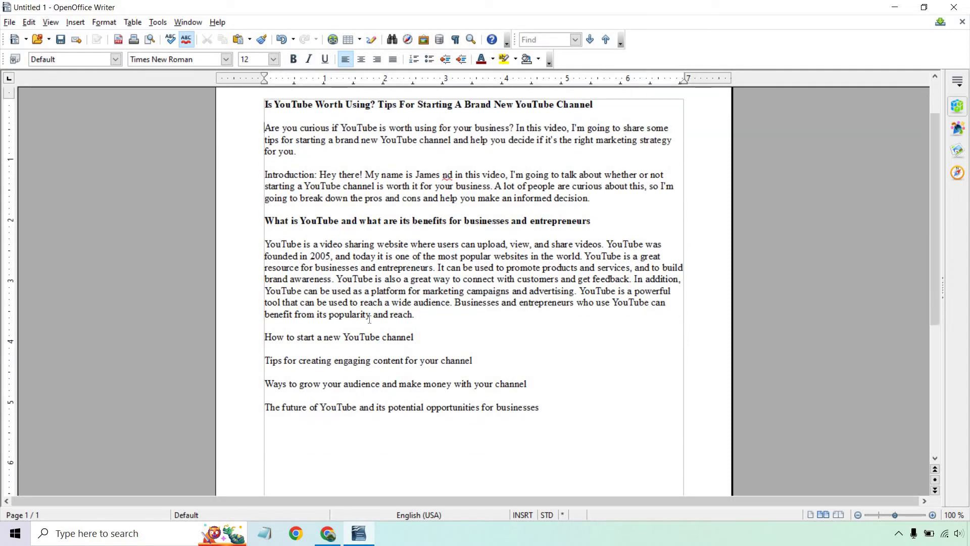
{"action": "mouse_move", "coordinate": [414, 337]}
{"action": "left_mouse_down"}
{"action": "mouse_move", "coordinate": [266, 346]}
{"action": "mouse_move", "coordinate": [264, 337]}
{"action": "left_mouse_up"}
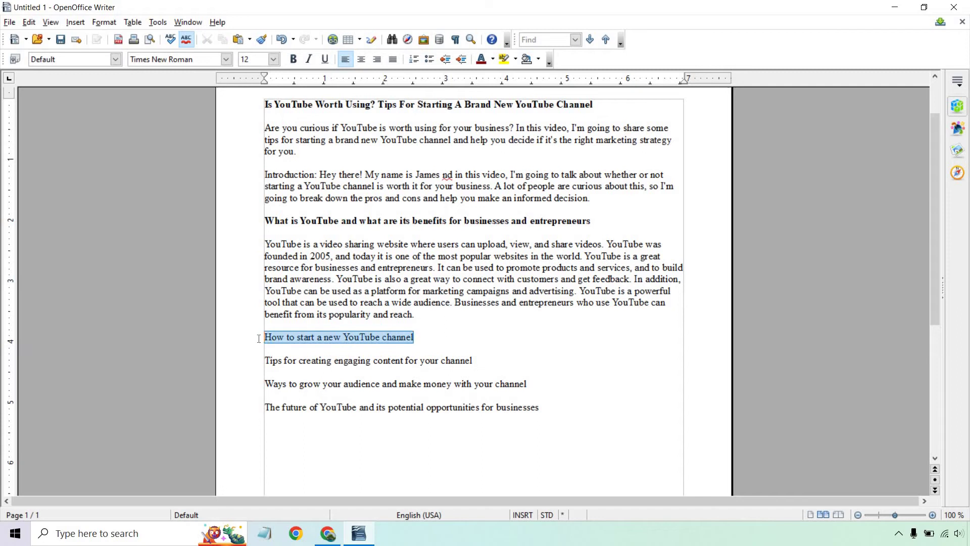
Step: In the second Paragraph Generator, enter the new-channel heading as topic and youtube as keyword
{"action": "left_click", "coordinate": [895, 7]}
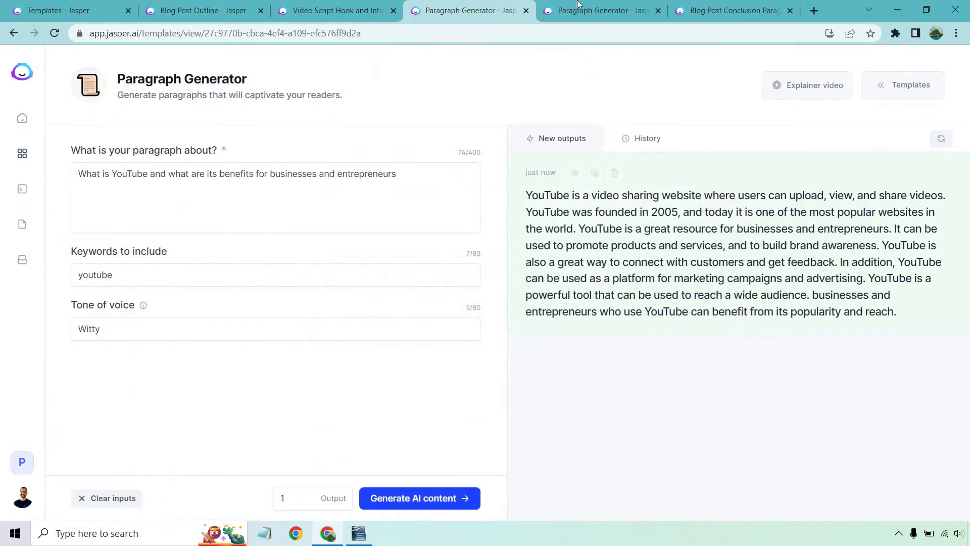
{"action": "left_click", "coordinate": [599, 11]}
{"action": "left_click", "coordinate": [261, 186]}
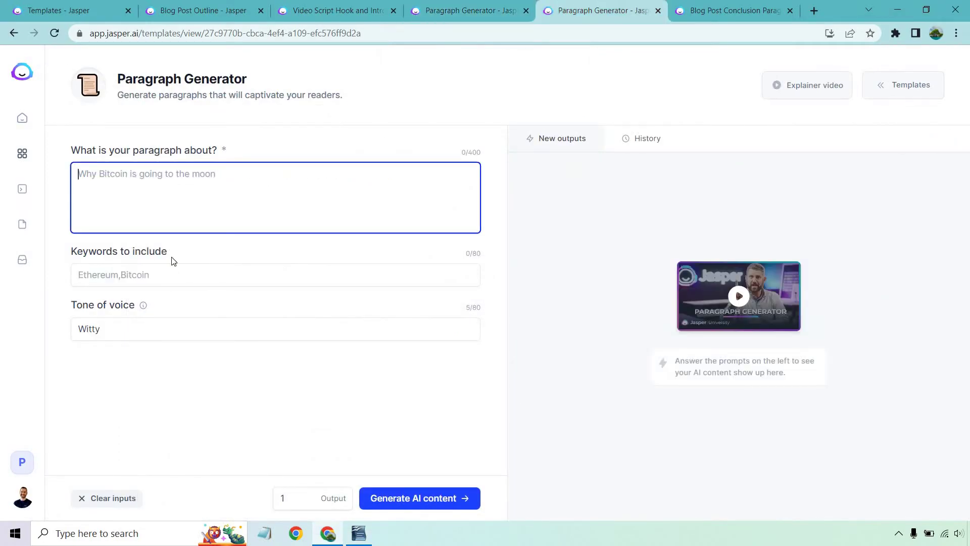
{"action": "key", "text": "ctrl+v"}
{"action": "left_click", "coordinate": [163, 276]}
{"action": "type", "text": "youtube"}
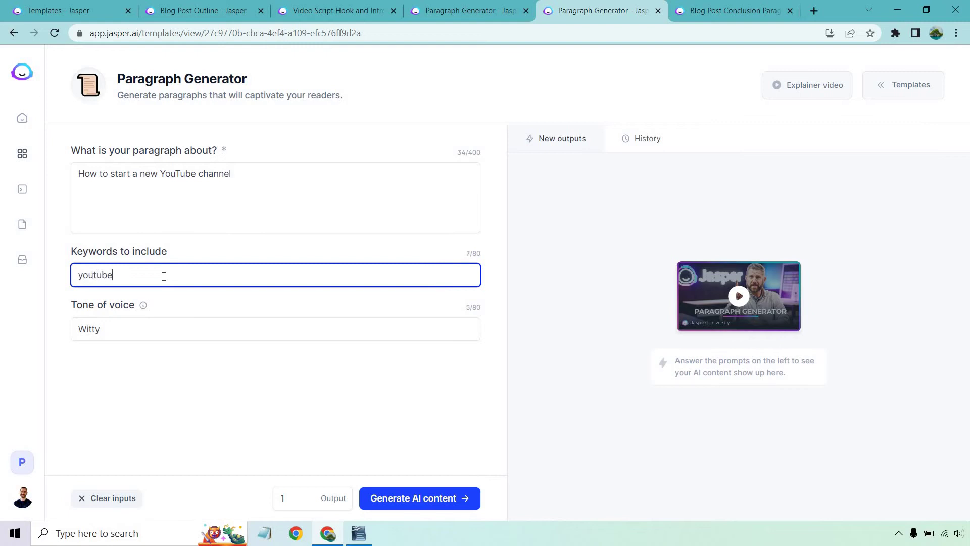
{"action": "left_click", "coordinate": [410, 478]}
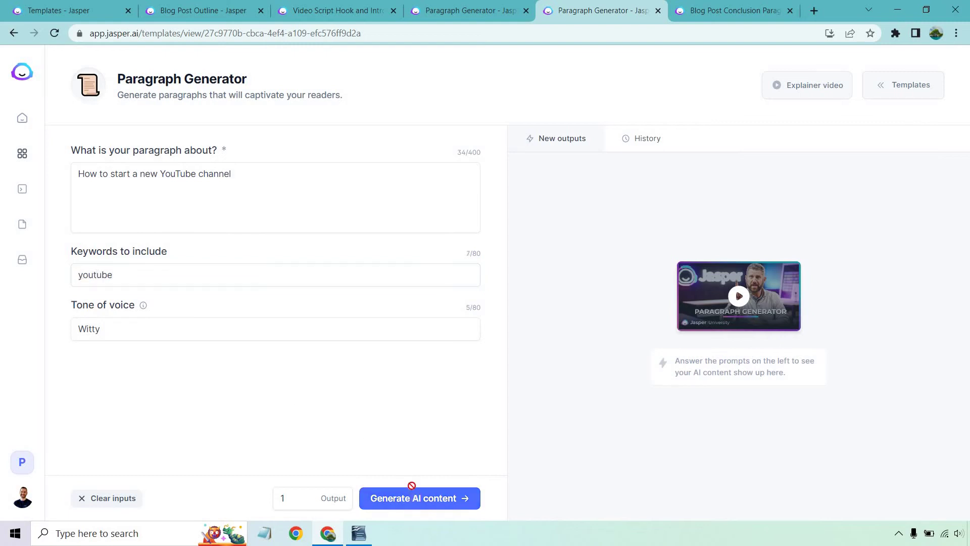
Step: Generate the paragraph on starting a new YouTube channel and read through the output
{"action": "left_click", "coordinate": [411, 493]}
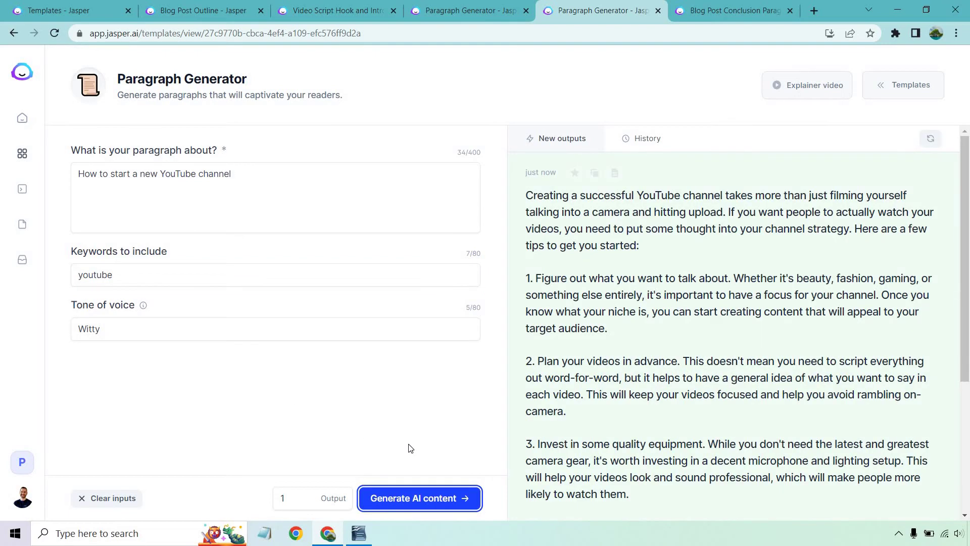
{"action": "scroll", "coordinate": [691, 293], "scroll_direction": "down", "scroll_amount": 5}
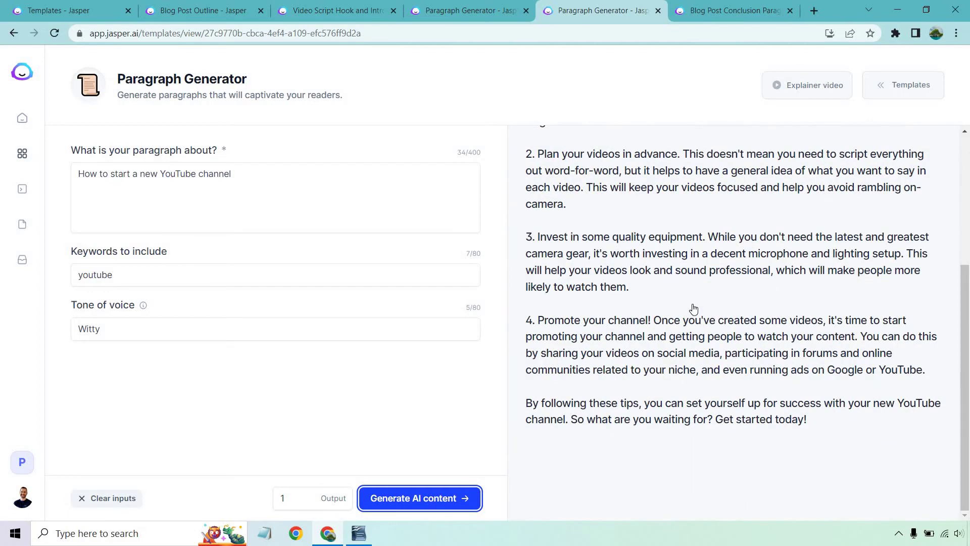
{"action": "scroll", "coordinate": [694, 308], "scroll_direction": "up", "scroll_amount": 5}
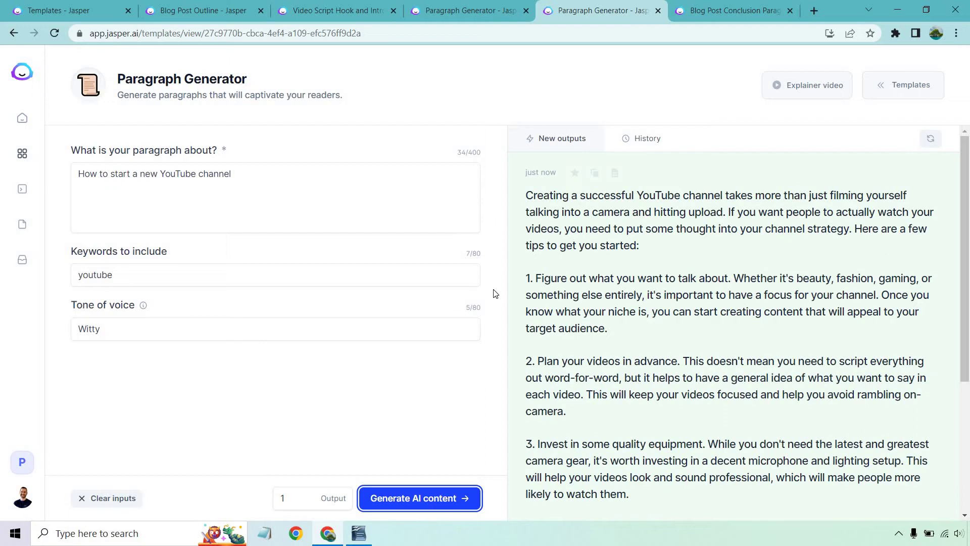
{"action": "scroll", "coordinate": [508, 366], "scroll_direction": "down", "scroll_amount": 3}
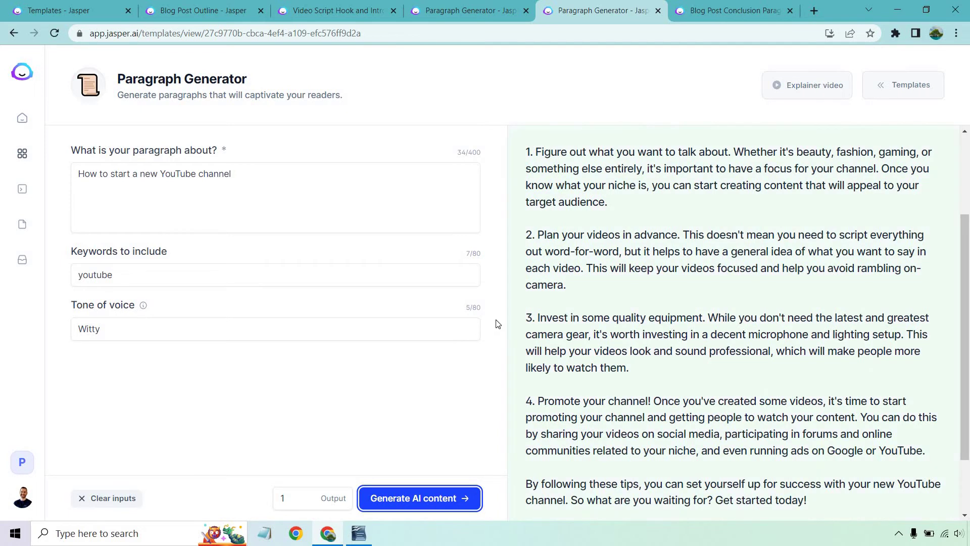
{"action": "scroll", "coordinate": [561, 349], "scroll_direction": "down", "scroll_amount": 2}
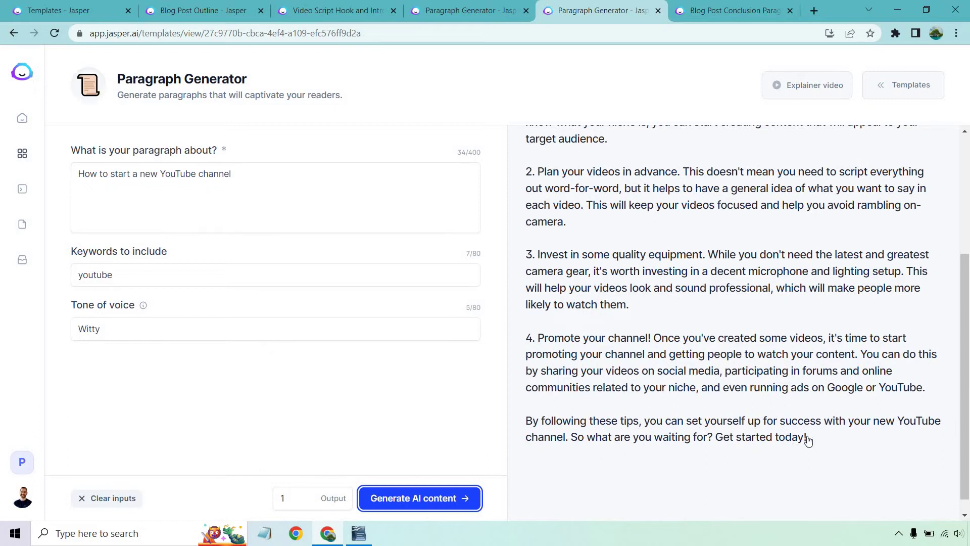
{"action": "scroll", "coordinate": [811, 438], "scroll_direction": "up", "scroll_amount": 4}
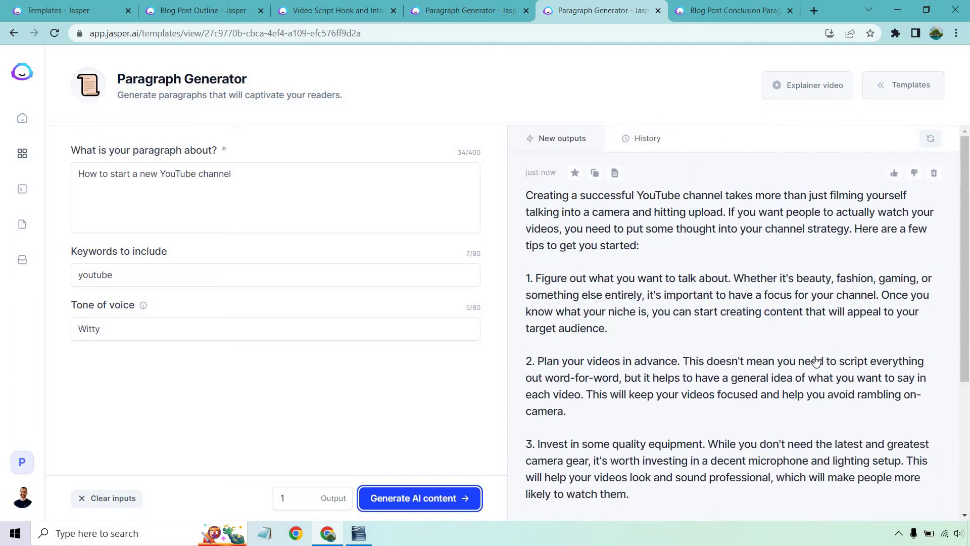
Step: Paste the channel tips under 'How to start a new YouTube channel' and delete the closing call-to-action sentence
{"action": "left_click", "coordinate": [595, 174]}
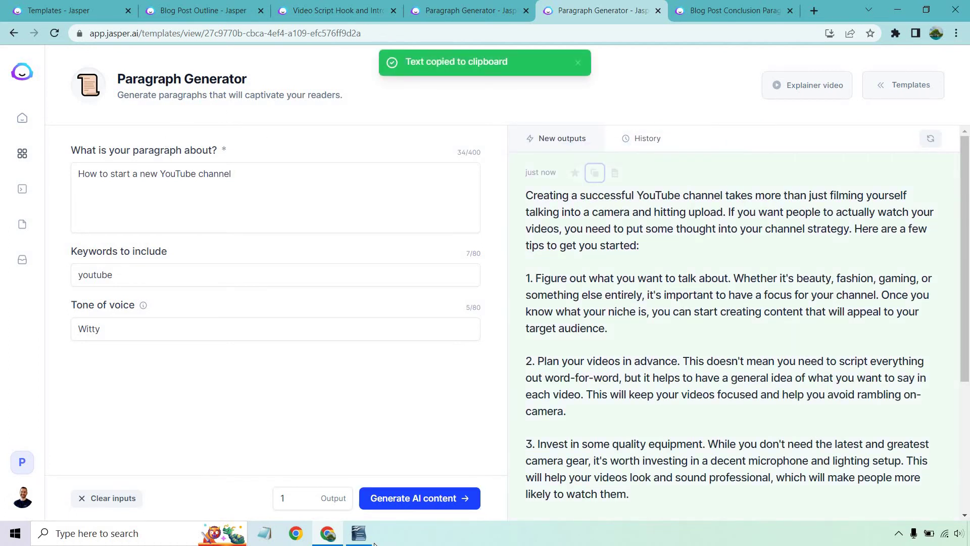
{"action": "left_click", "coordinate": [359, 533]}
{"action": "left_click", "coordinate": [444, 337]}
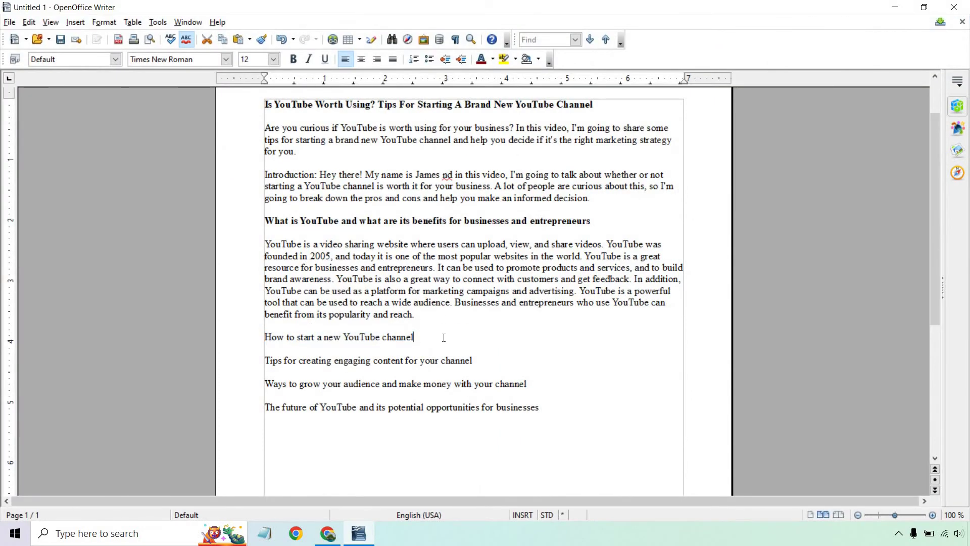
{"action": "key", "text": "Return"}
{"action": "key", "text": "Return"}
{"action": "key", "text": "ctrl+v"}
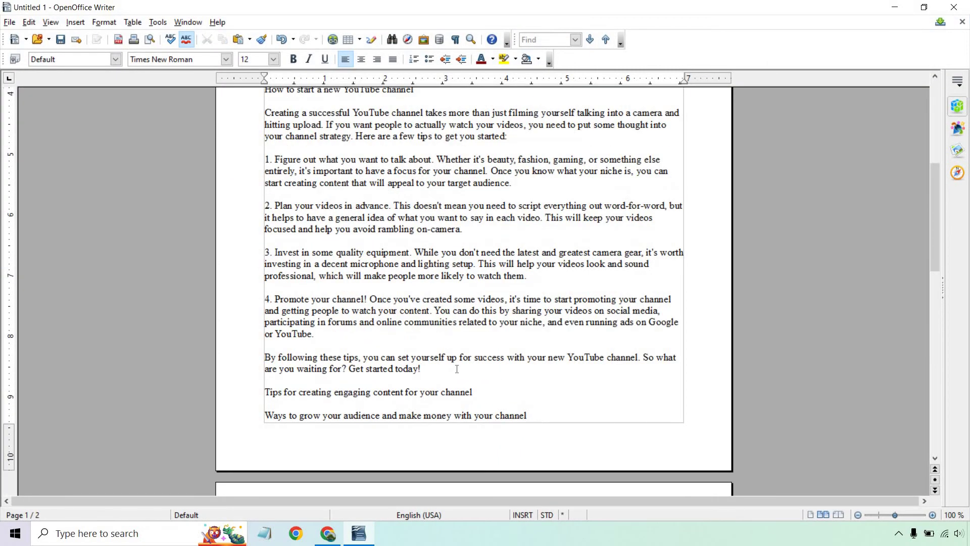
{"action": "left_click_drag", "start_coordinate": [432, 369], "coordinate": [641, 353]}
{"action": "key", "text": "Delete"}
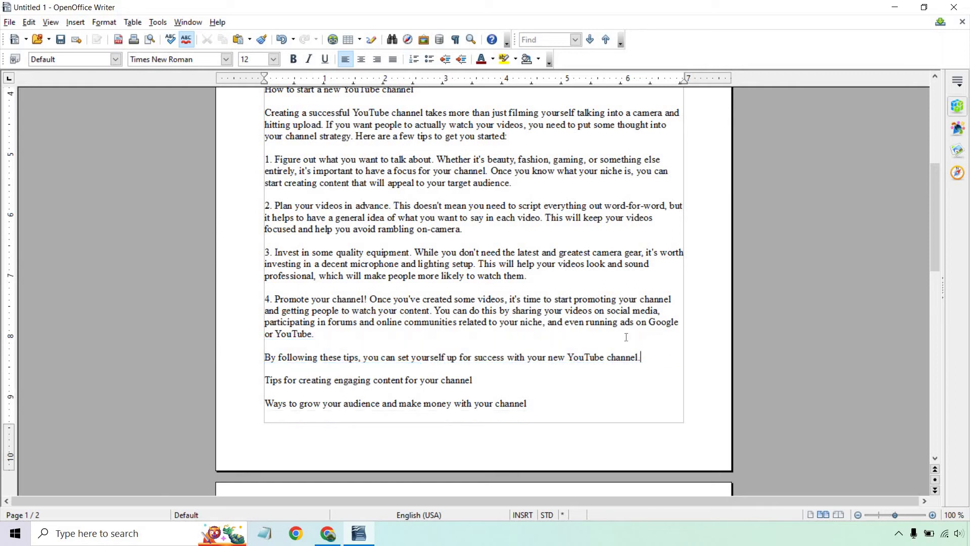
Step: Bold the new-channel heading and select the heading about growing your audience
{"action": "scroll", "coordinate": [432, 302], "scroll_direction": "up", "scroll_amount": 5}
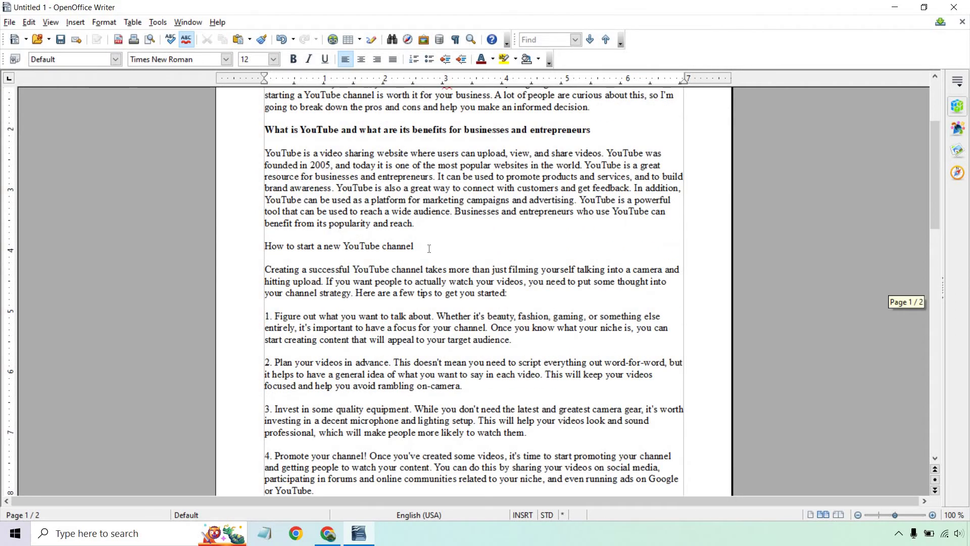
{"action": "left_click_drag", "start_coordinate": [413, 247], "coordinate": [264, 246]}
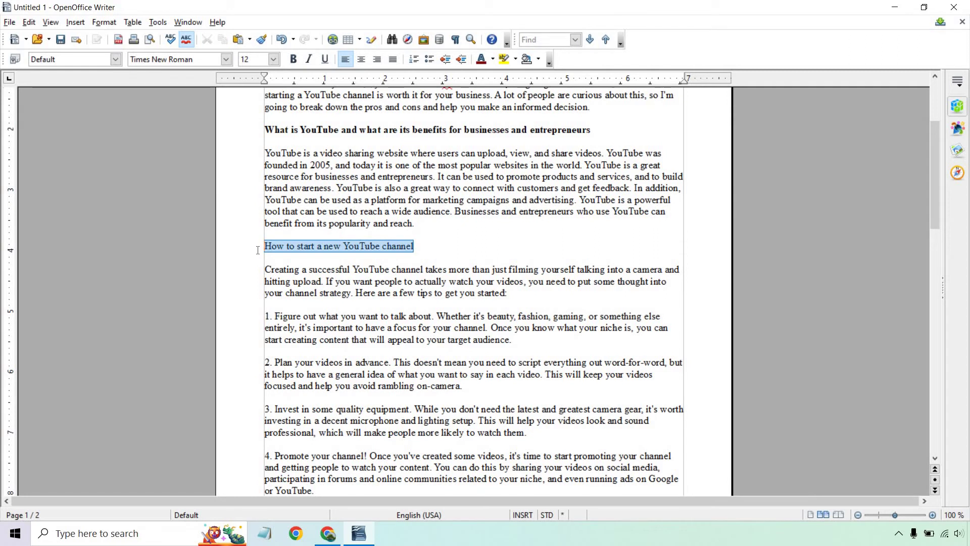
{"action": "left_click", "coordinate": [294, 59]}
{"action": "scroll", "coordinate": [420, 235], "scroll_direction": "down", "scroll_amount": 6}
{"action": "scroll", "coordinate": [420, 235], "scroll_direction": "down", "scroll_amount": 2}
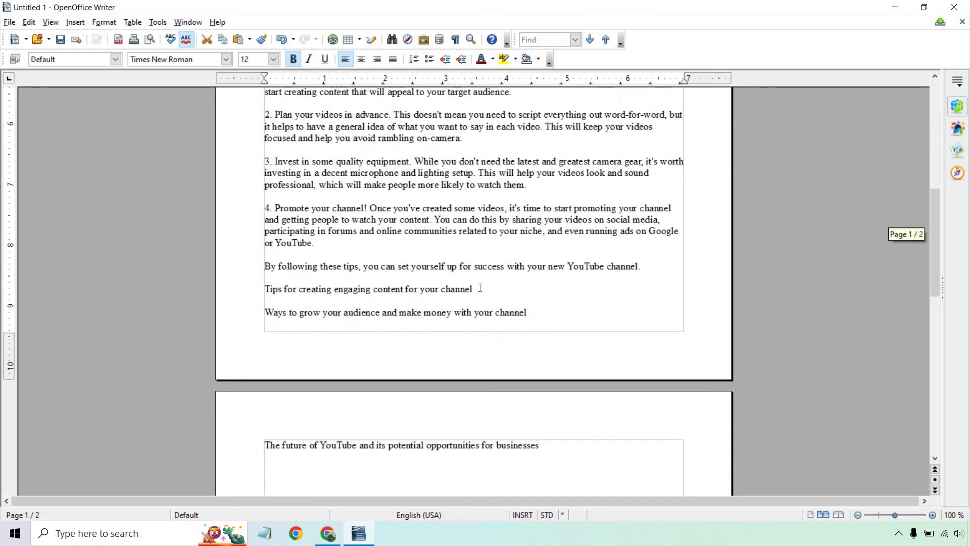
{"action": "left_click_drag", "start_coordinate": [546, 312], "coordinate": [250, 316]}
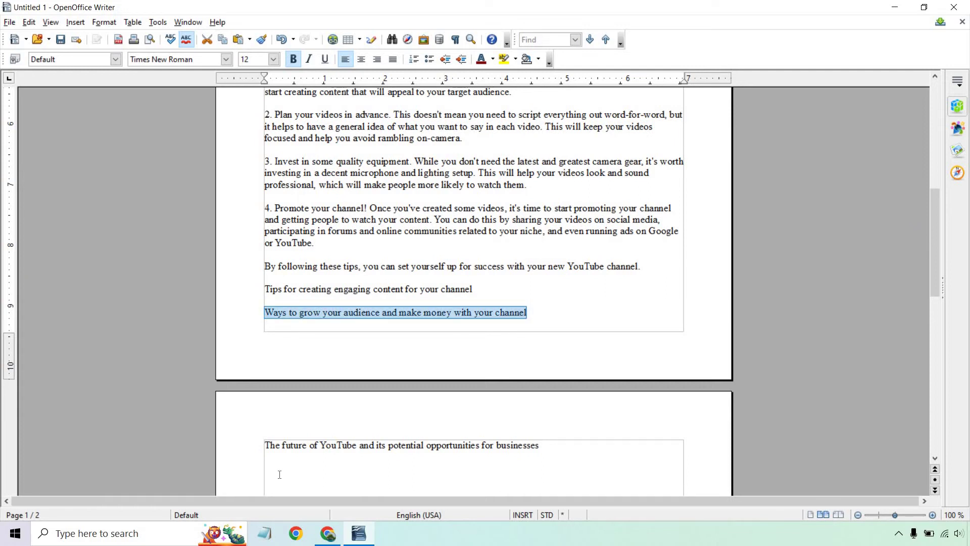
Step: Close the duplicate Paragraph Generator and replace its topic with the audience-growth heading
{"action": "left_click", "coordinate": [329, 533]}
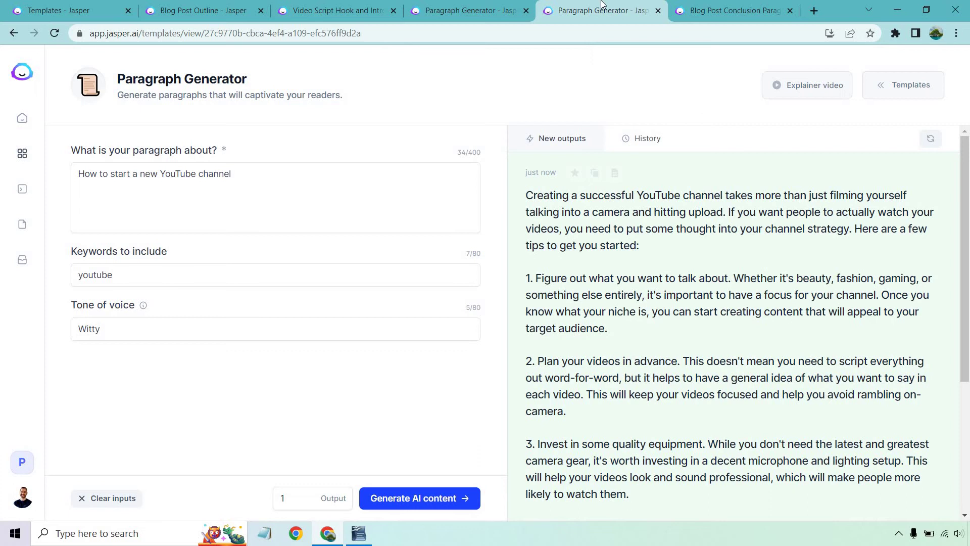
{"action": "left_click", "coordinate": [526, 10]}
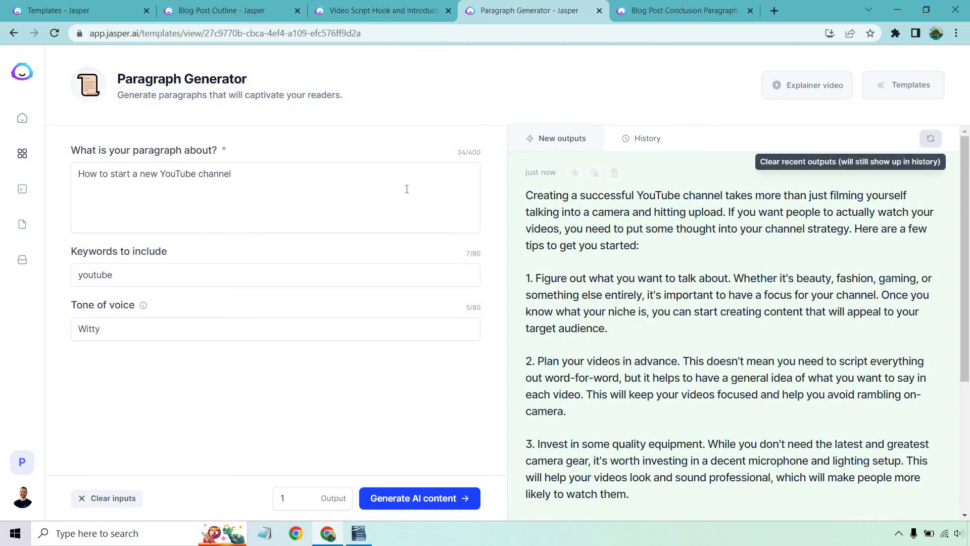
{"action": "left_click", "coordinate": [332, 185]}
{"action": "key", "text": "ctrl+a"}
{"action": "key", "text": "ctrl+v"}
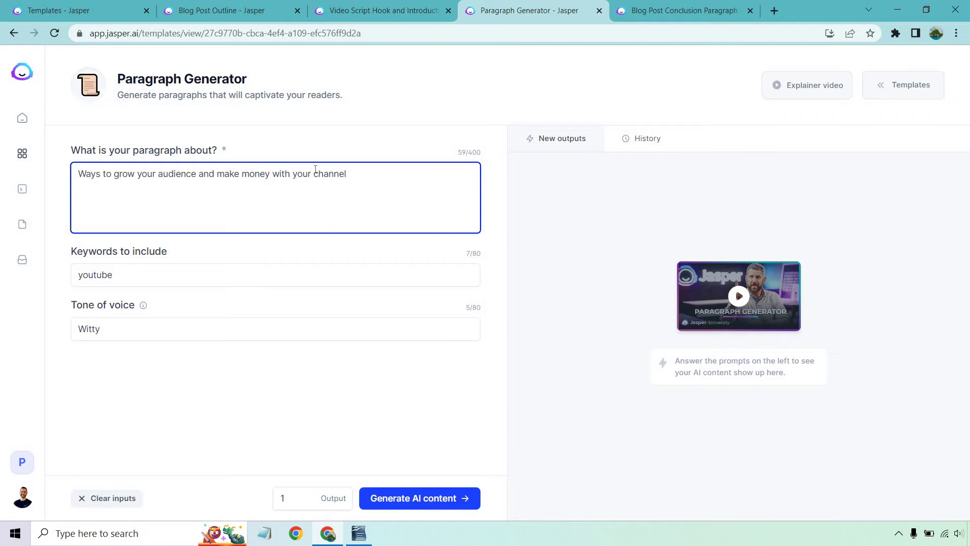
Step: Add youtube, generate the paragraph on growing an audience and making money, and copy it
{"action": "type", "text": "youtube"}
{"action": "left_click", "coordinate": [379, 135]}
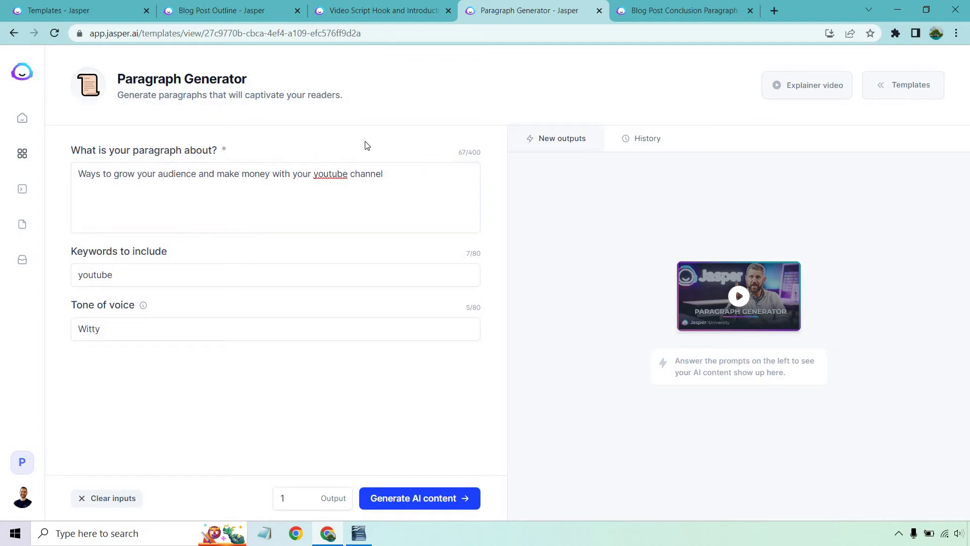
{"action": "left_click", "coordinate": [414, 497]}
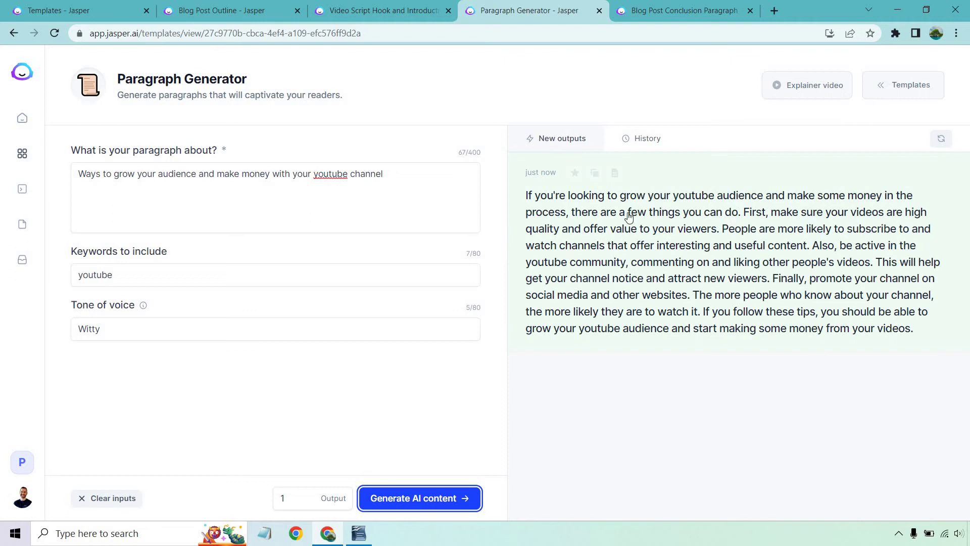
{"action": "mouse_move", "coordinate": [732, 258]}
{"action": "left_click", "coordinate": [595, 173]}
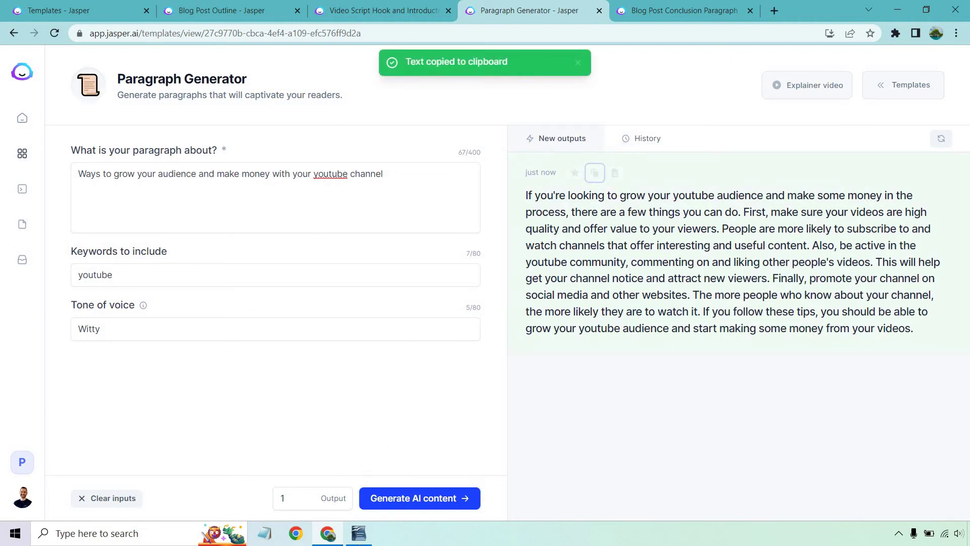
Step: Replace the 'Tips for creating…' engaging-content line with the pasted audience-growth paragraph
{"action": "left_click", "coordinate": [358, 533]}
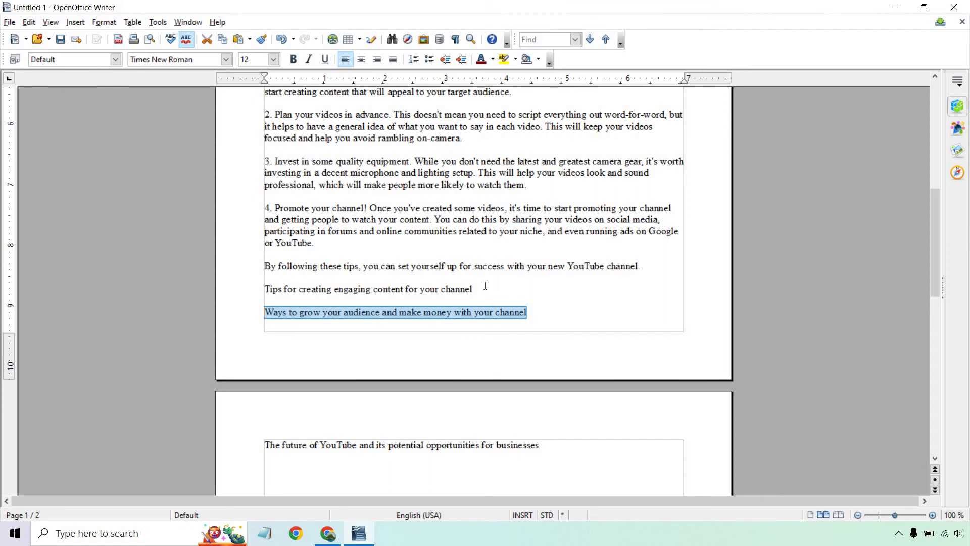
{"action": "left_click_drag", "start_coordinate": [485, 287], "coordinate": [264, 289]}
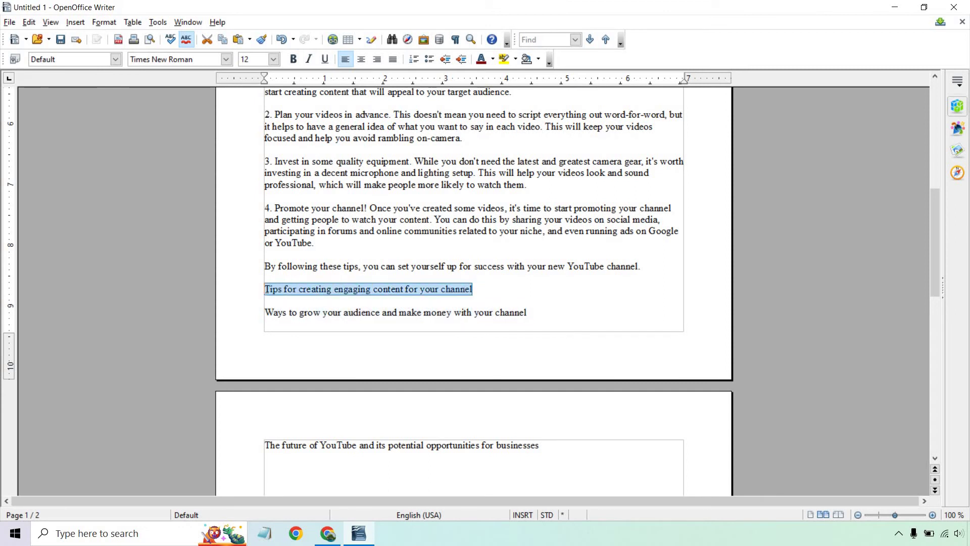
{"action": "key", "text": "Delete"}
{"action": "key", "text": "BackSpace"}
{"action": "key", "text": "BackSpace"}
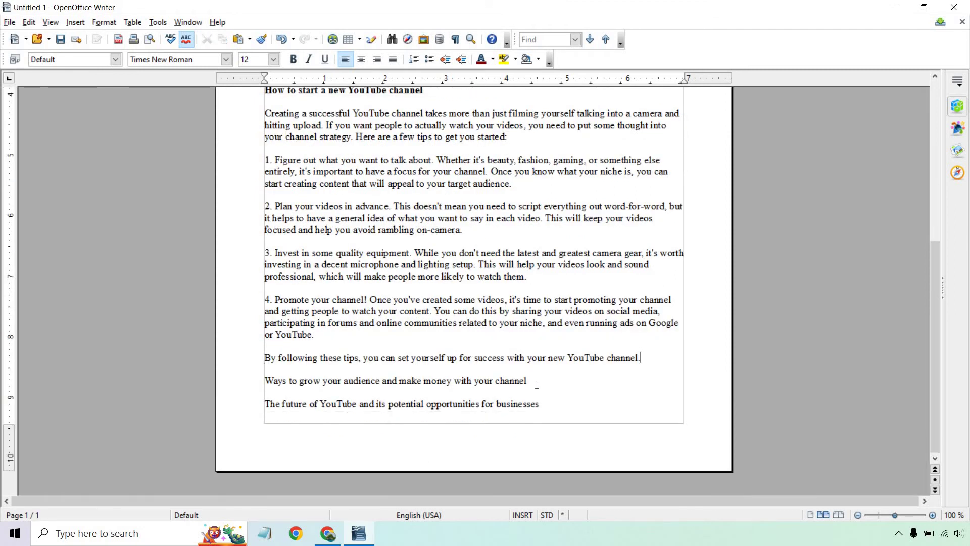
{"action": "key", "text": "ctrl+v"}
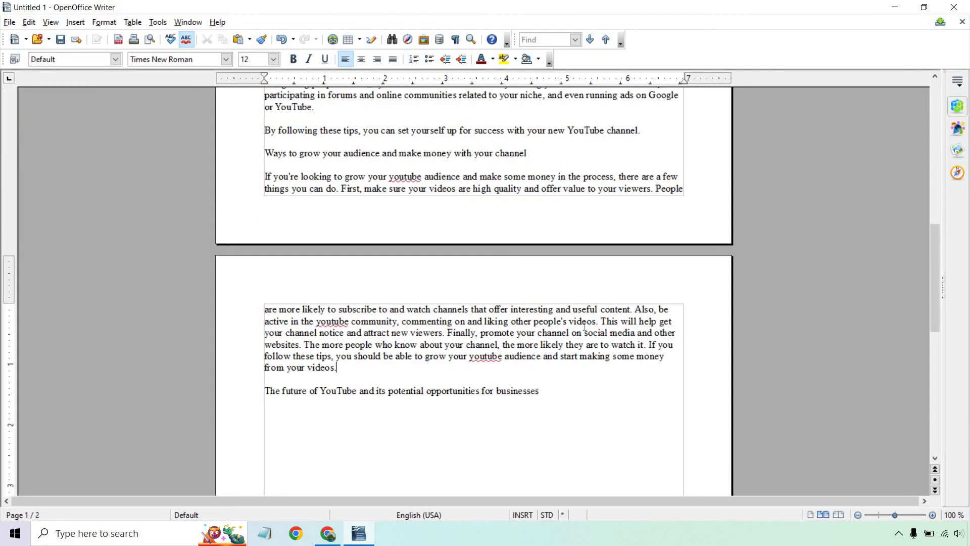
Step: Bold the 'Ways to grow…' heading and delete the 'The future of YouTube…' line
{"action": "scroll", "coordinate": [541, 198], "scroll_direction": "up", "scroll_amount": 1}
{"action": "left_click_drag", "start_coordinate": [528, 185], "coordinate": [259, 187]}
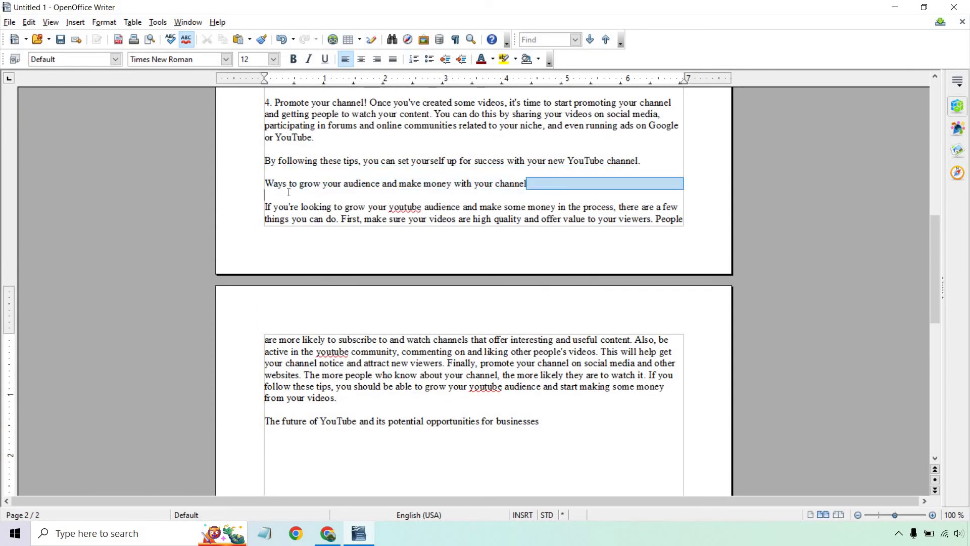
{"action": "left_click", "coordinate": [293, 60]}
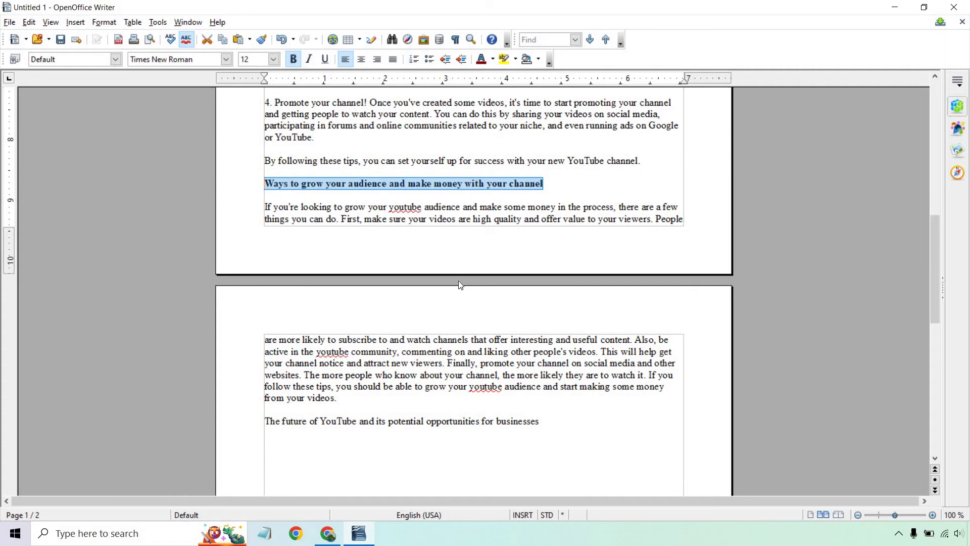
{"action": "left_click", "coordinate": [493, 398]}
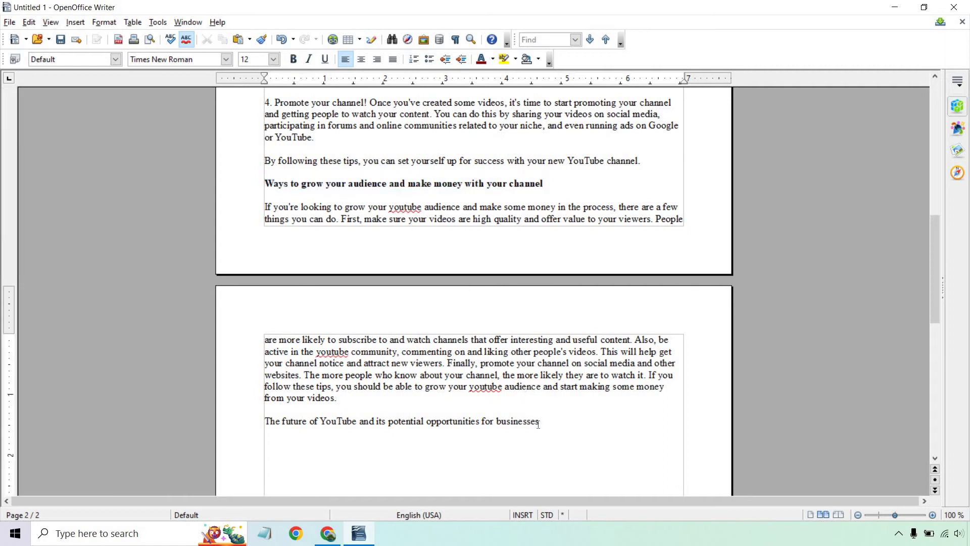
{"action": "left_click_drag", "start_coordinate": [540, 422], "coordinate": [268, 424]}
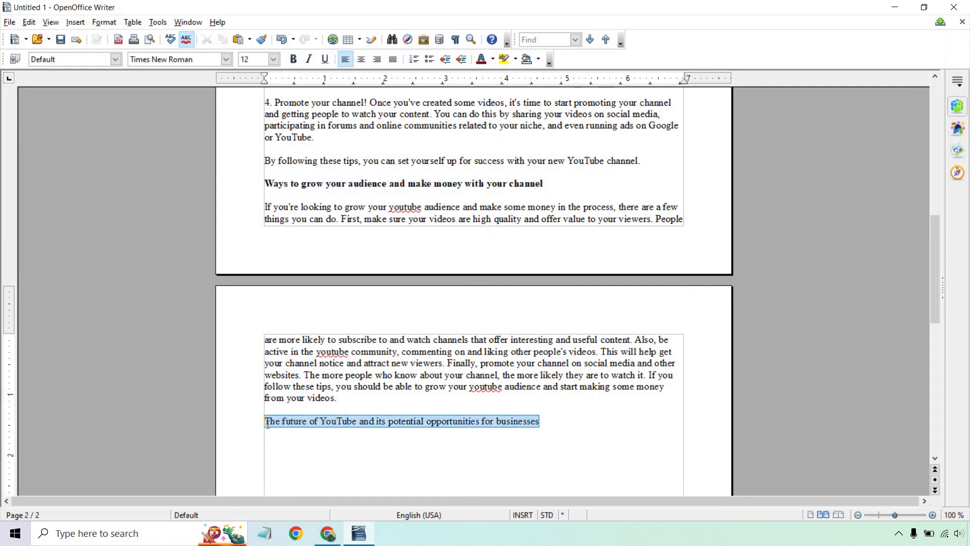
{"action": "key", "text": "Delete"}
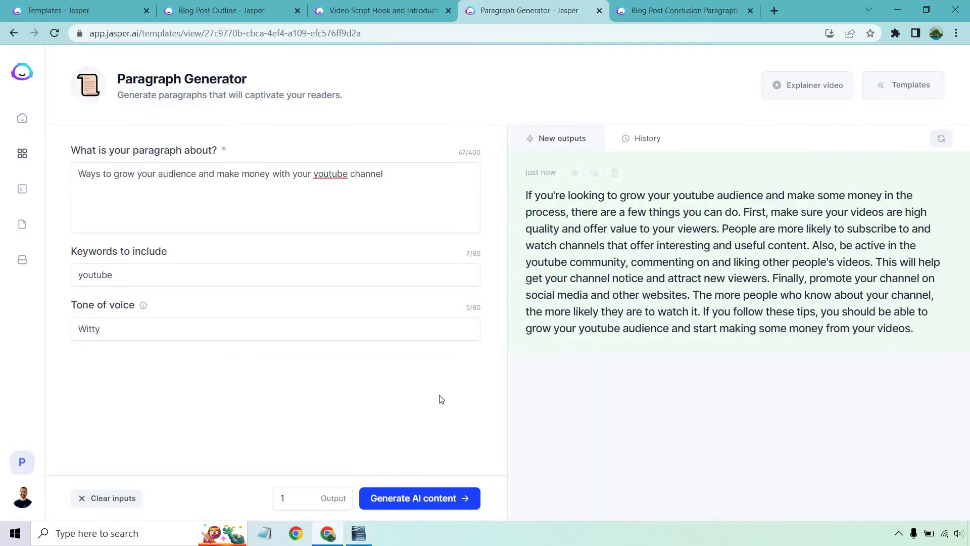
Step: Generate and copy a witty comment-inviting conclusion with the Blog Post Conclusion Paragraph template
{"action": "left_click", "coordinate": [328, 533]}
{"action": "left_click", "coordinate": [652, 9]}
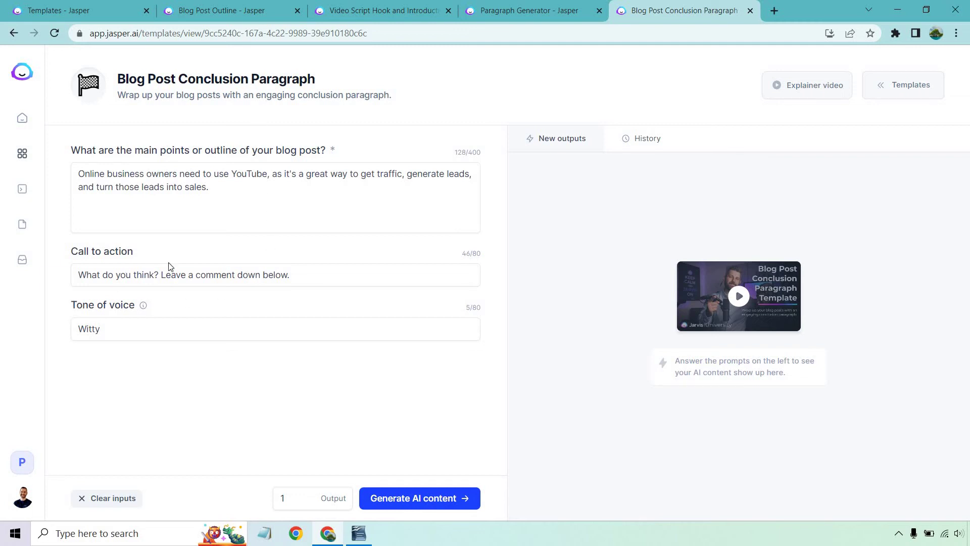
{"action": "left_click", "coordinate": [417, 498]}
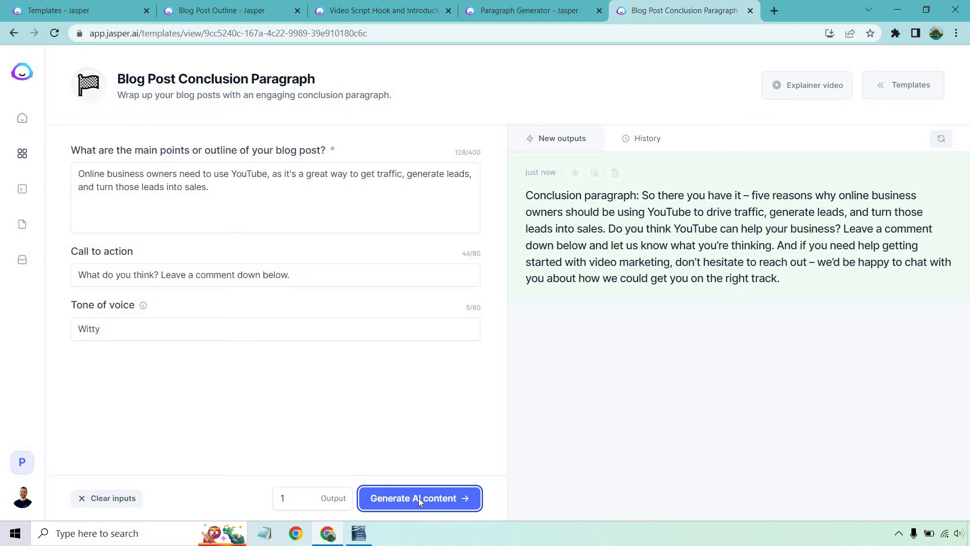
{"action": "mouse_move", "coordinate": [728, 235]}
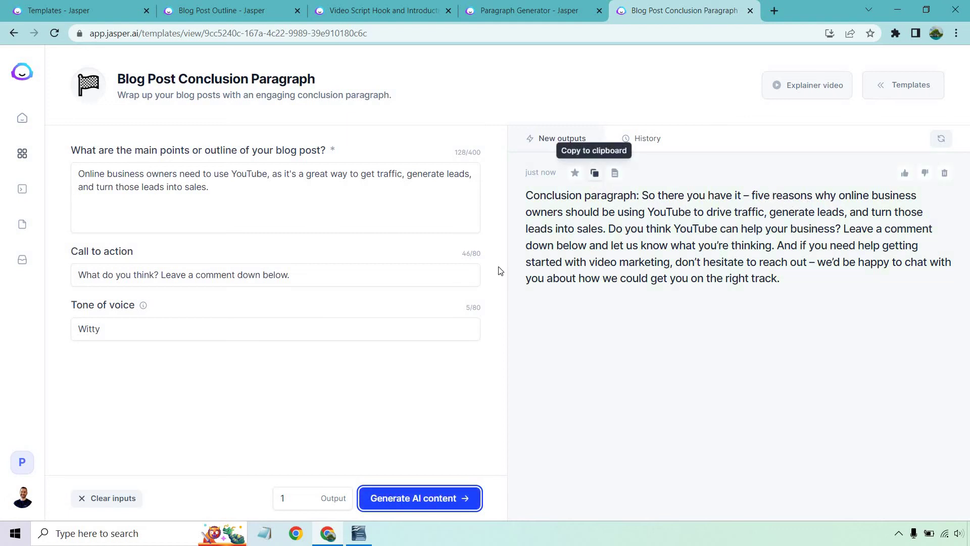
{"action": "left_click", "coordinate": [594, 173]}
Step: Paste the conclusion at the end of the script and delete its 'Conclusion paragraph:' label
{"action": "left_click", "coordinate": [359, 533]}
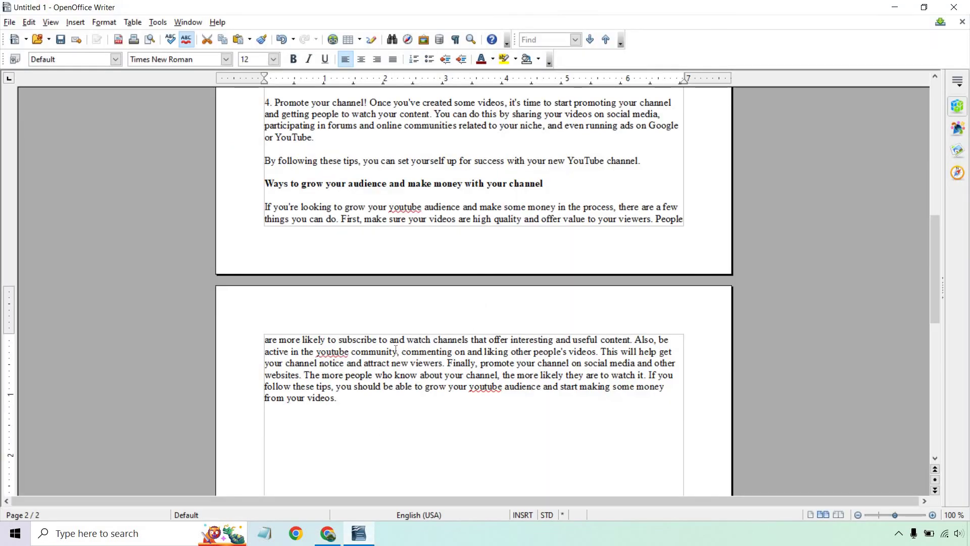
{"action": "key", "text": "ctrl+v"}
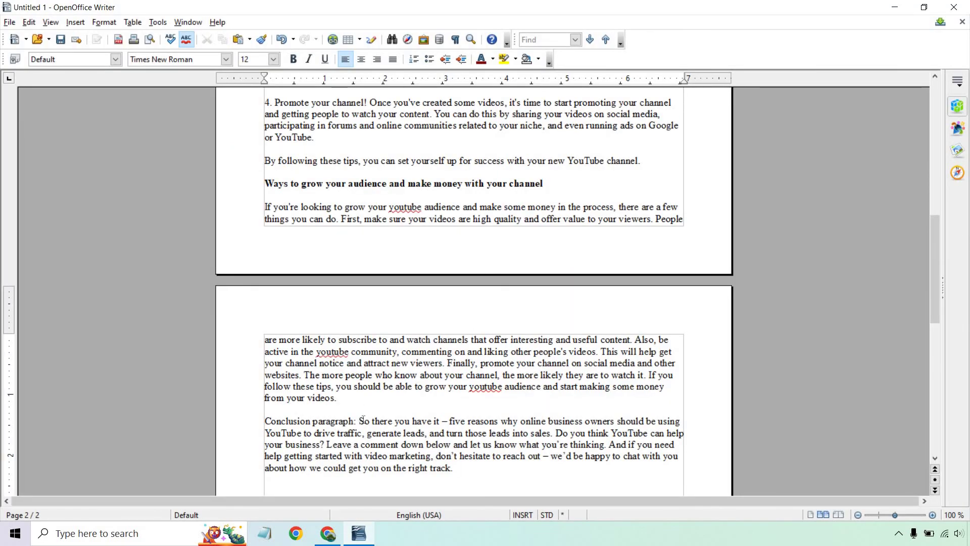
{"action": "left_click_drag", "start_coordinate": [360, 421], "coordinate": [265, 422]}
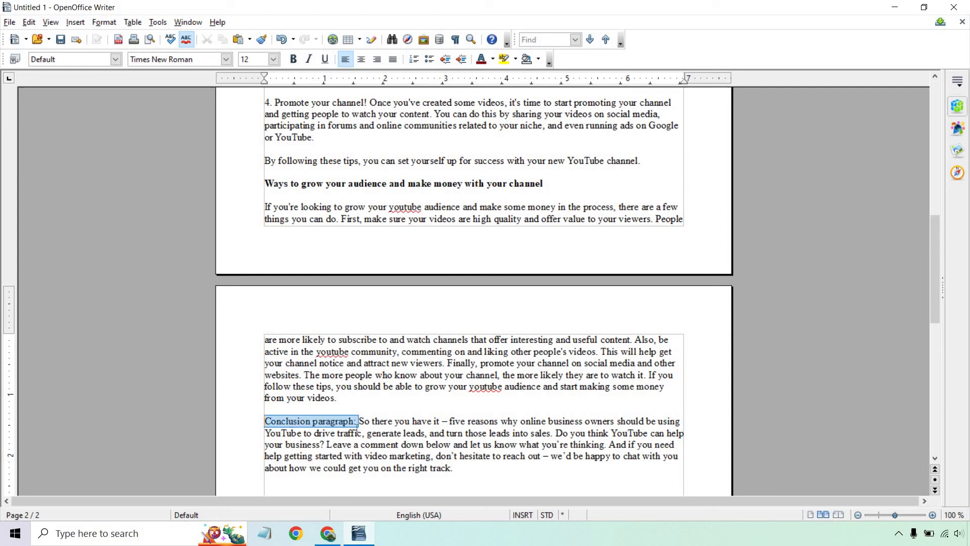
{"action": "key", "text": "Delete"}
Step: Change 'five' to 'three' in the conclusion's reasons sentence
{"action": "scroll", "coordinate": [410, 359], "scroll_direction": "up", "scroll_amount": 3}
{"action": "scroll", "coordinate": [411, 360], "scroll_direction": "up", "scroll_amount": 5}
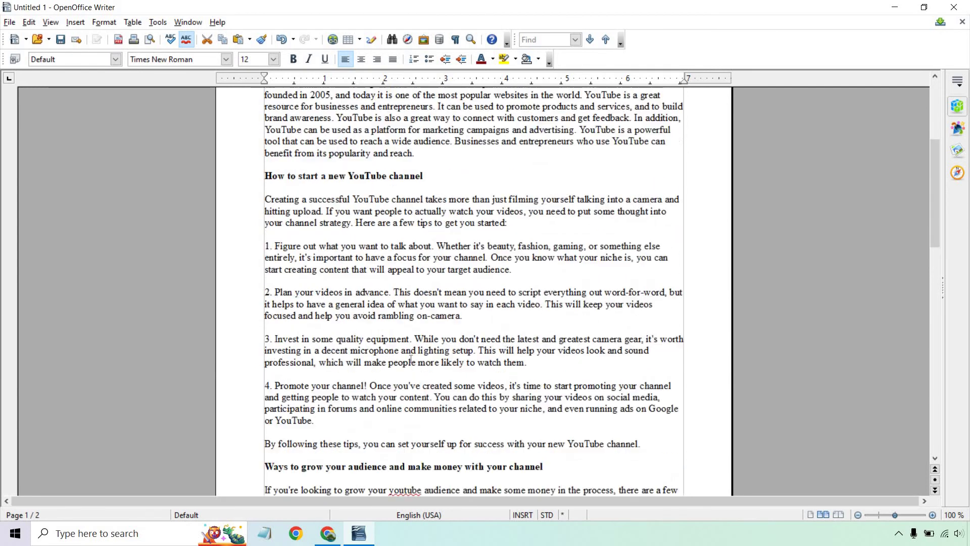
{"action": "scroll", "coordinate": [411, 359], "scroll_direction": "up", "scroll_amount": 7}
{"action": "scroll", "coordinate": [409, 376], "scroll_direction": "down", "scroll_amount": 18}
{"action": "scroll", "coordinate": [406, 395], "scroll_direction": "down", "scroll_amount": 1}
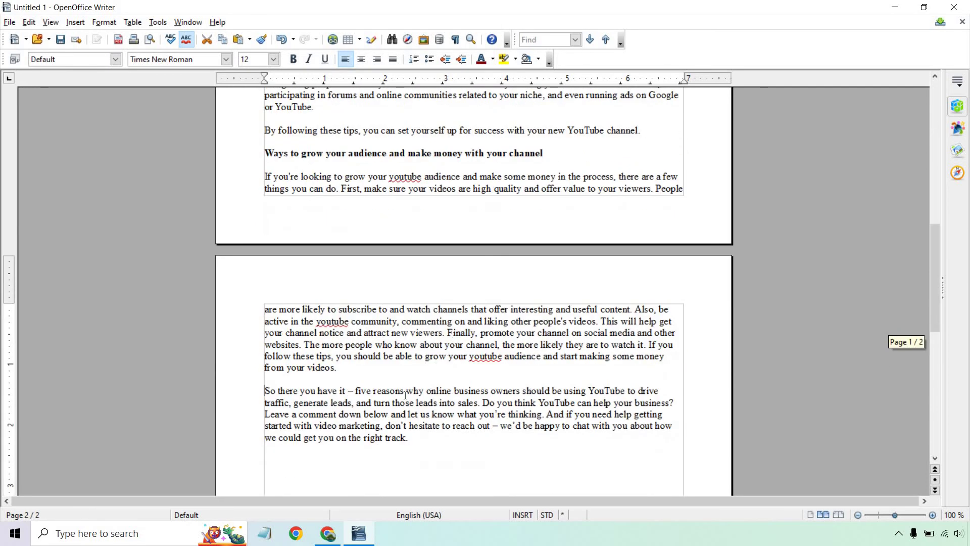
{"action": "double_click", "coordinate": [367, 393]}
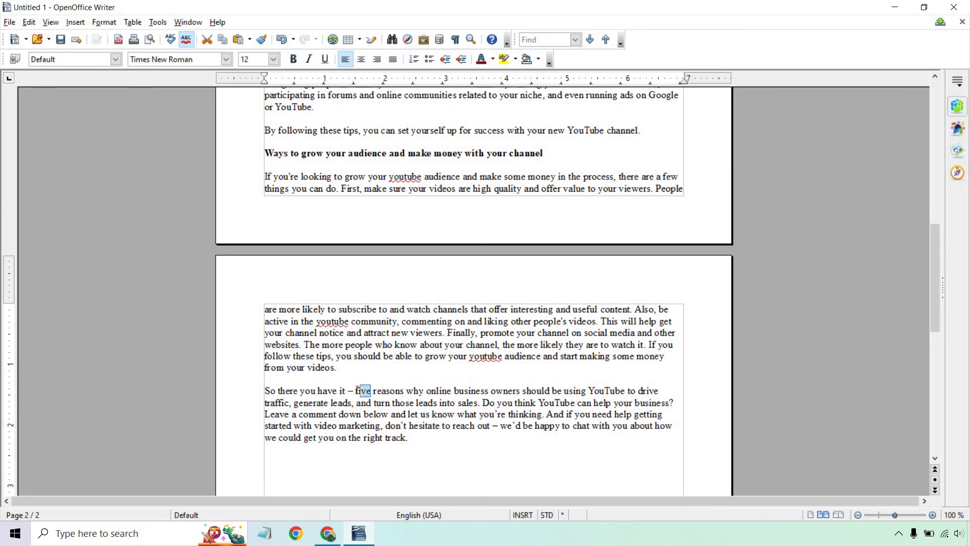
{"action": "type", "text": "three"}
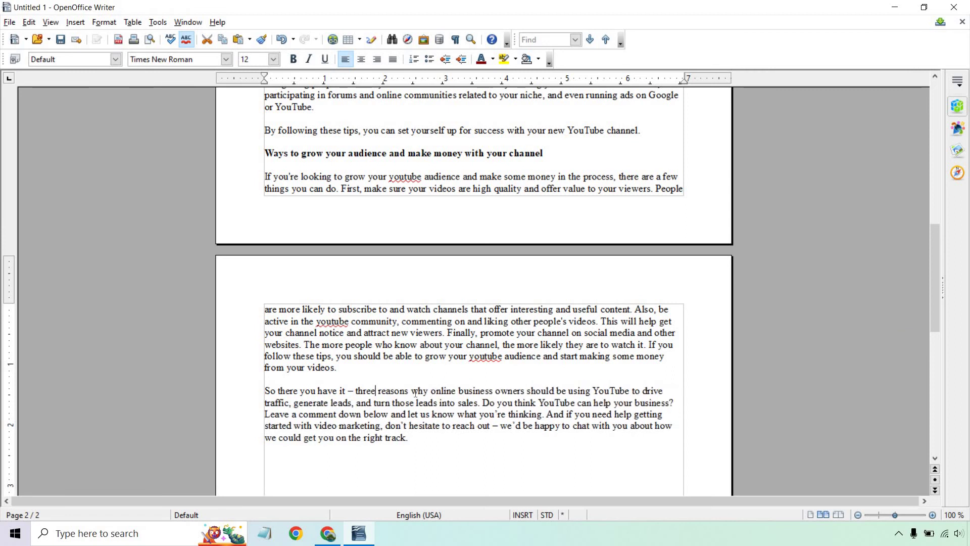
{"action": "scroll", "coordinate": [478, 353], "scroll_direction": "up", "scroll_amount": 4}
{"action": "scroll", "coordinate": [485, 351], "scroll_direction": "up", "scroll_amount": 14}
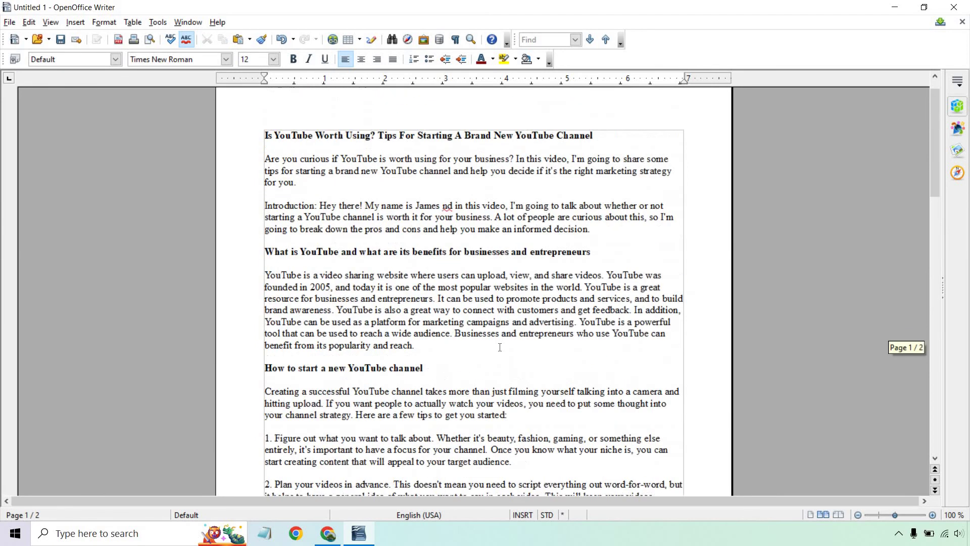
{"action": "scroll", "coordinate": [500, 348], "scroll_direction": "up", "scroll_amount": 1}
{"action": "left_click", "coordinate": [895, 7]}
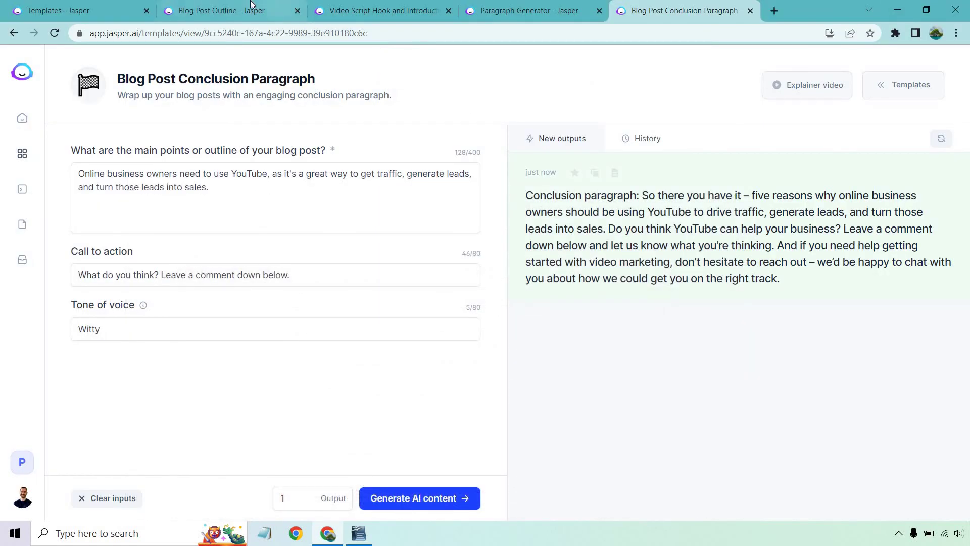
Step: Review the Blog Post Outline, Video Script Hook and Introduction, and Paragraph Generator results
{"action": "left_click", "coordinate": [252, 5]}
{"action": "left_click", "coordinate": [372, 120]}
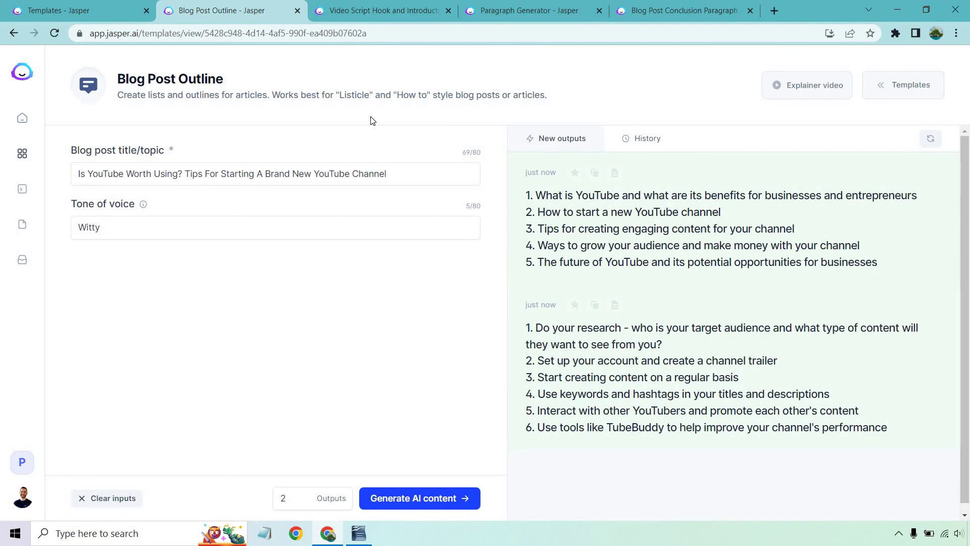
{"action": "left_click", "coordinate": [371, 7]}
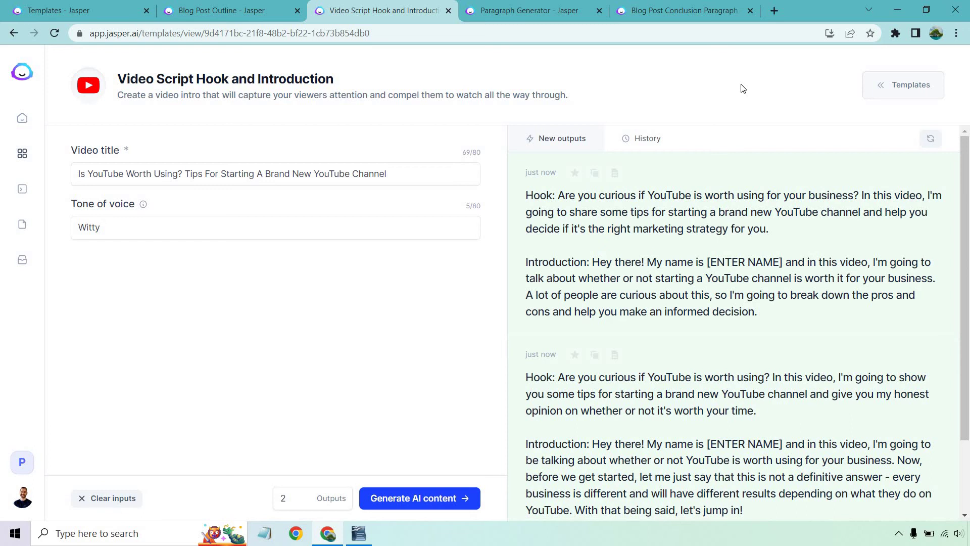
{"action": "left_click", "coordinate": [576, 8]}
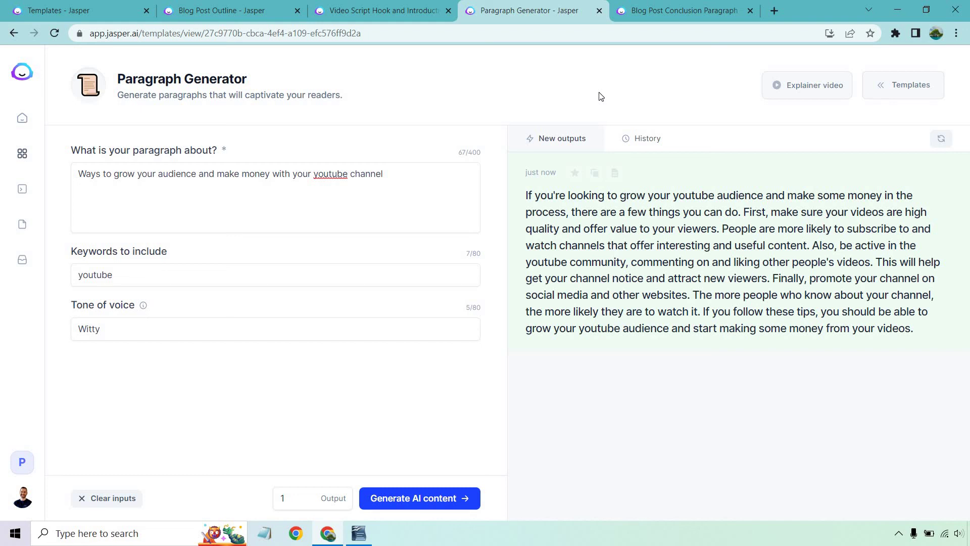
Step: Go back to the Blog Post Conclusion Paragraph tab with its generated conclusion
{"action": "left_click", "coordinate": [649, 7]}
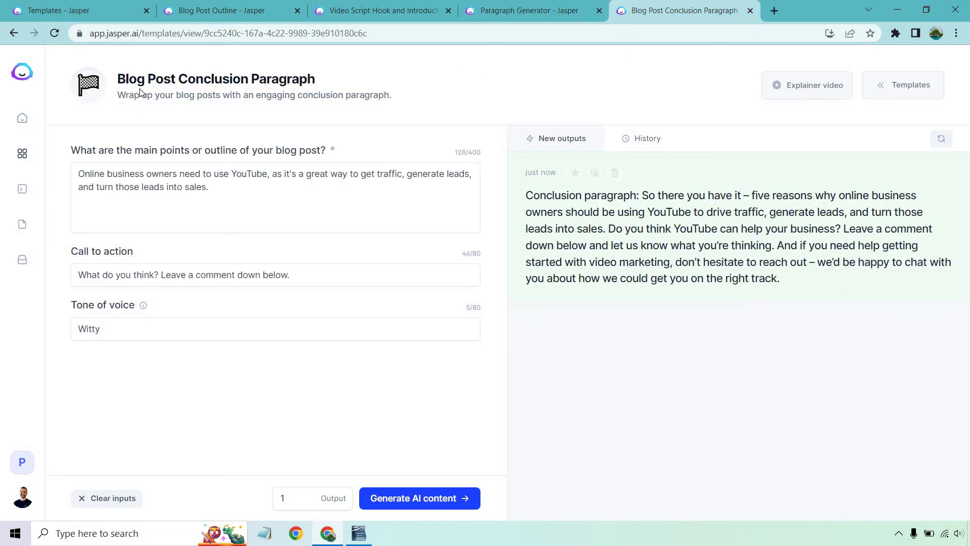